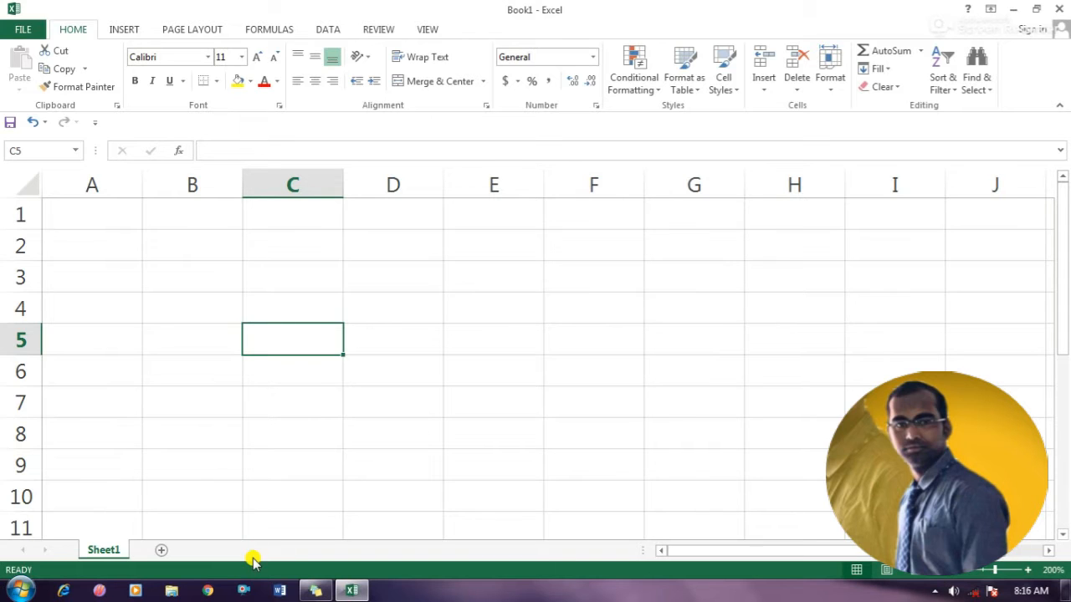
pyautogui.click(392, 301)
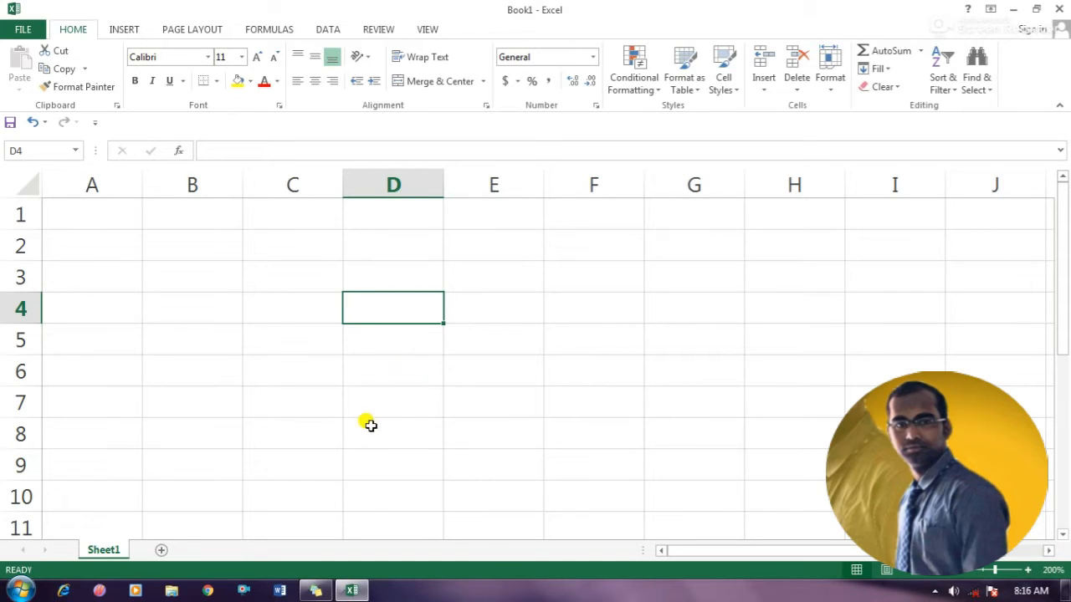
pyautogui.click(282, 308)
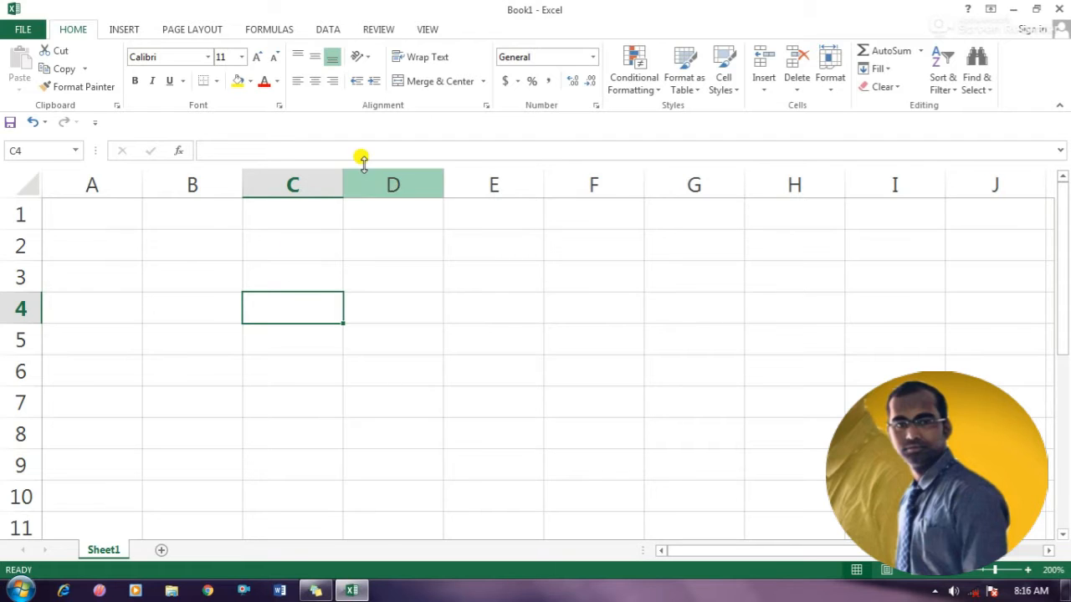
pyautogui.click(363, 310)
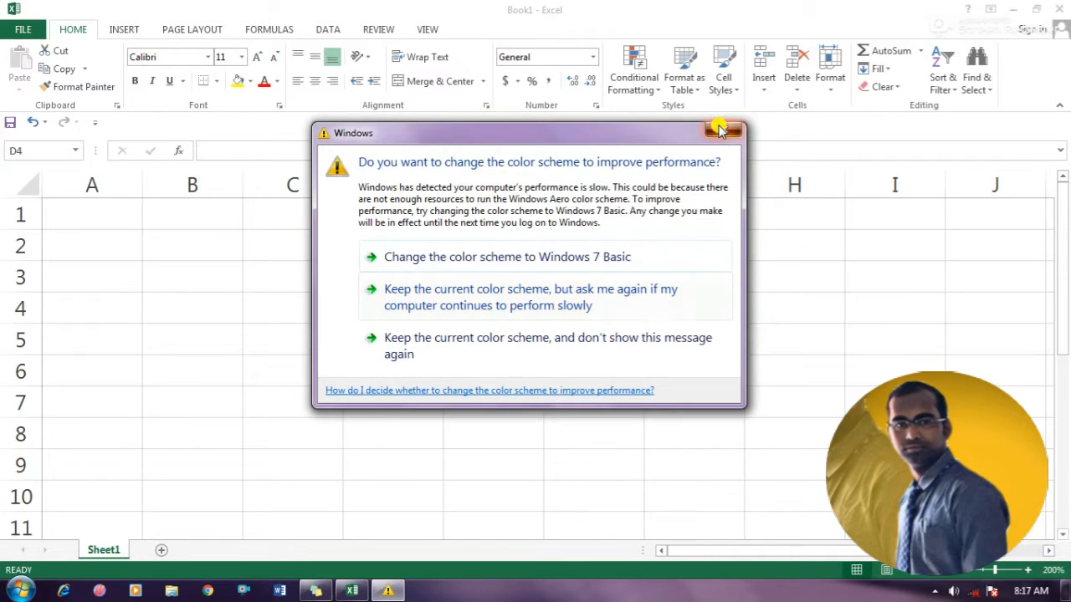
# Step: Dismiss the Windows color scheme message without choosing any of its options
pyautogui.click(721, 130)
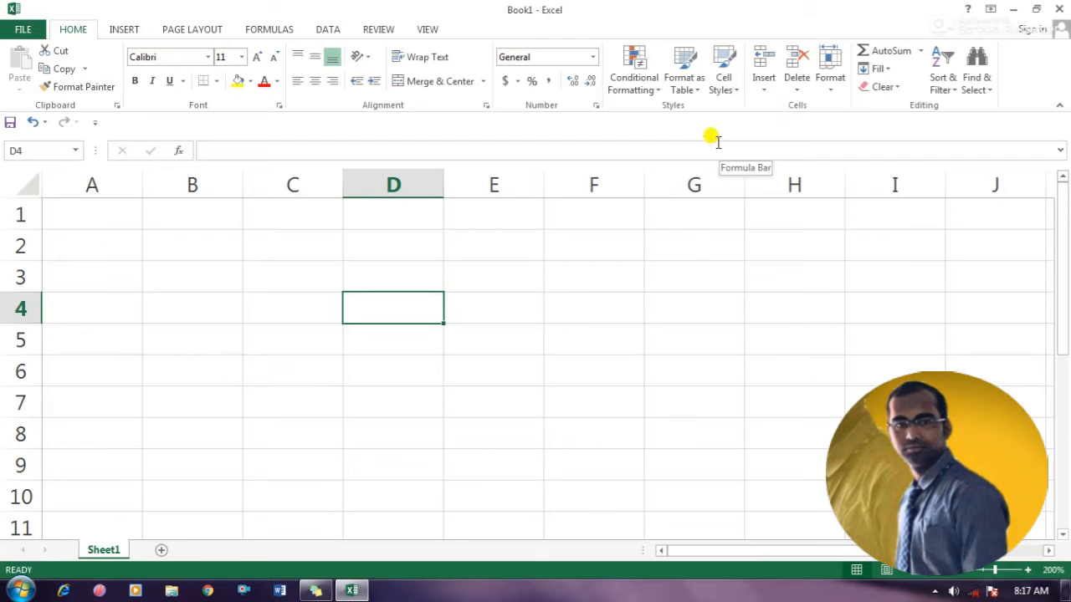
# Step: Enter the column headers Name, Marks and Grade in cells B3 to D3
pyautogui.doubleClick(200, 279)
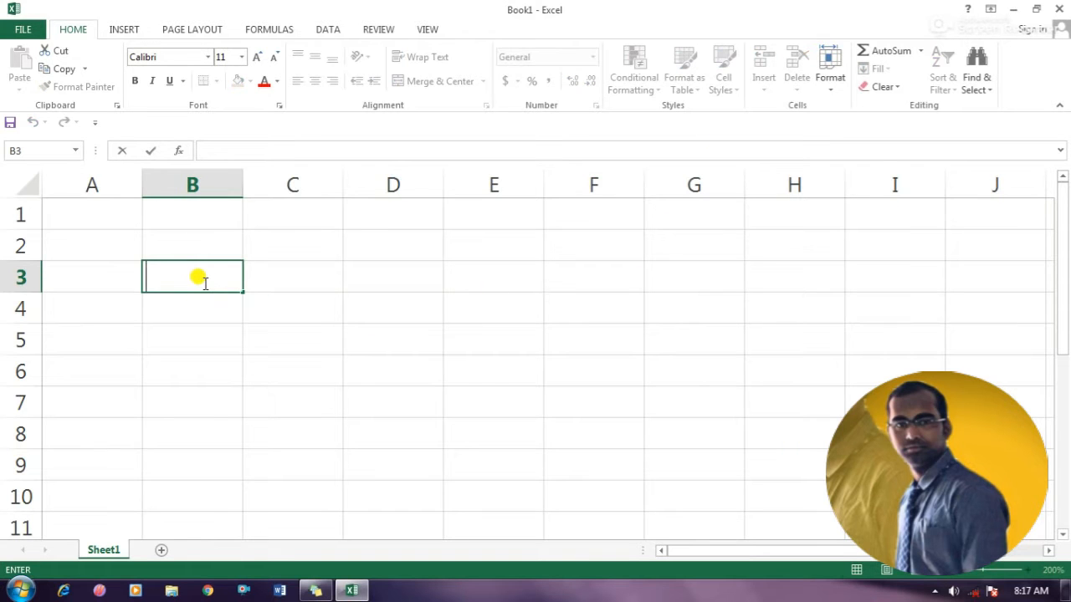
pyautogui.write('Name')
pyautogui.press('Tab')
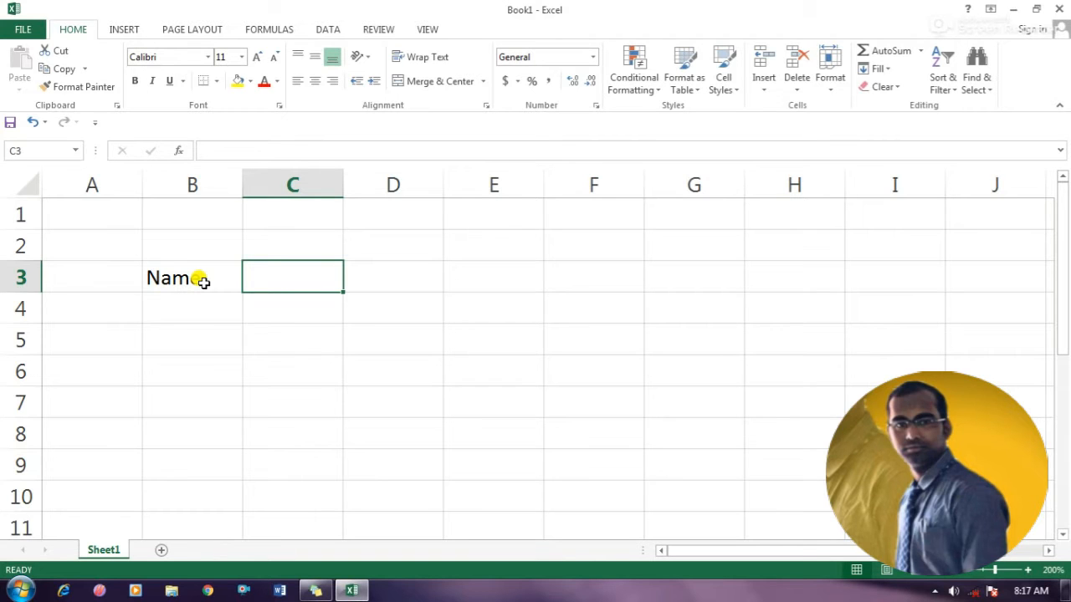
pyautogui.write('Marks')
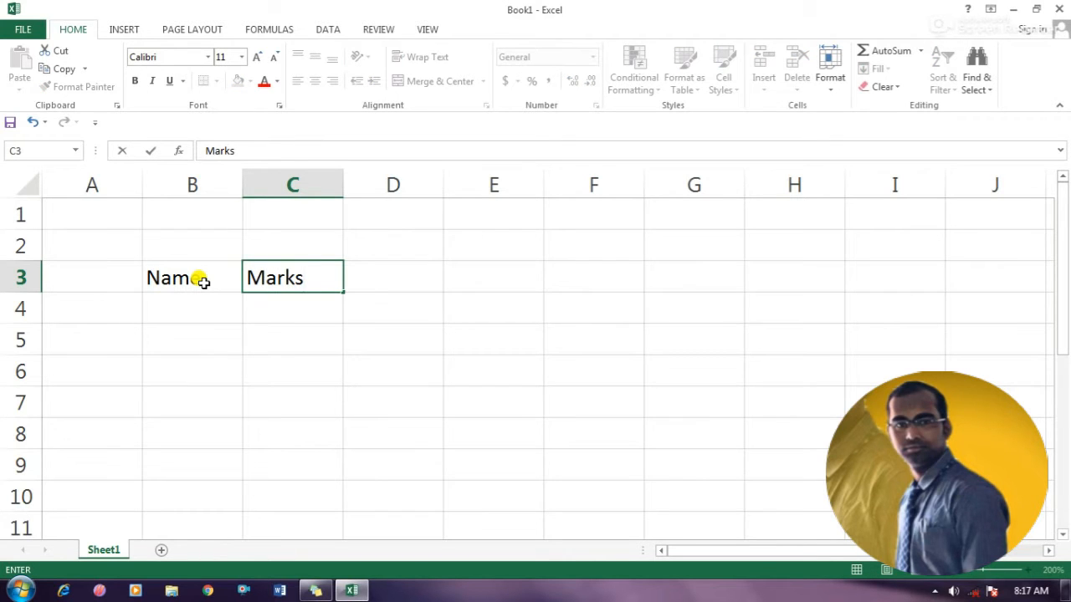
pyautogui.press('Tab')
pyautogui.write('Grade')
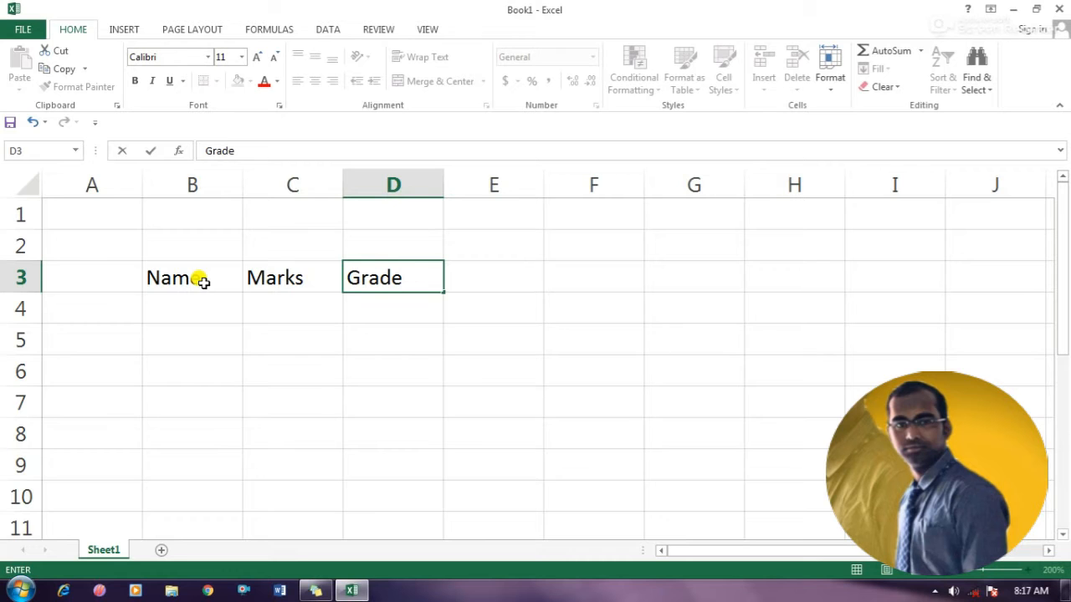
pyautogui.click(274, 339)
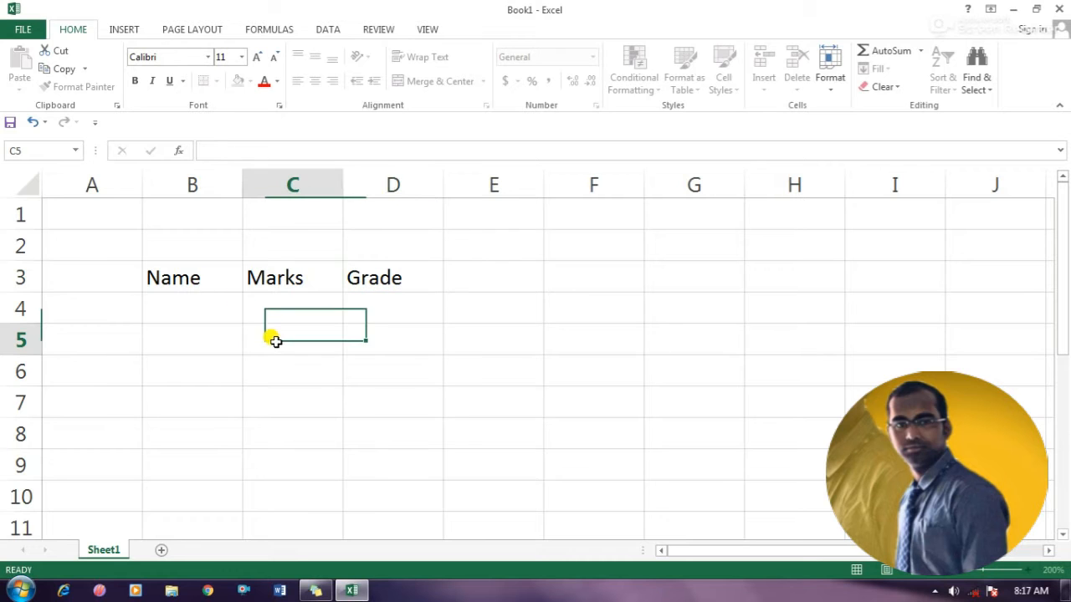
pyautogui.click(214, 281)
pyautogui.moveTo(213, 281); pyautogui.dragTo(376, 280)
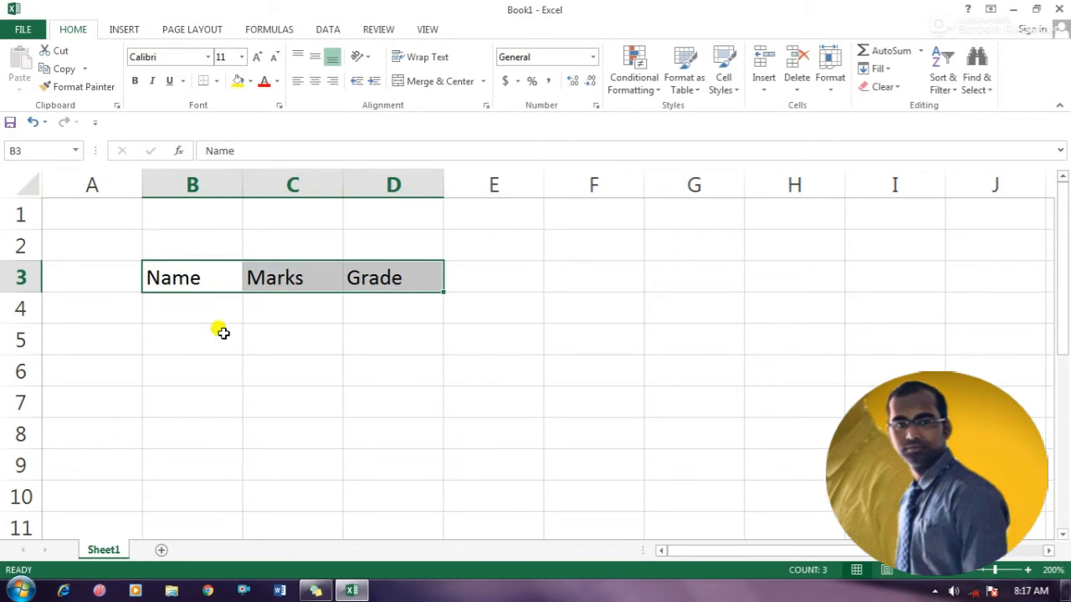
# Step: Fill in the first record in row 4 with the student's name in B4 and marks of 95 in C4
pyautogui.click(196, 307)
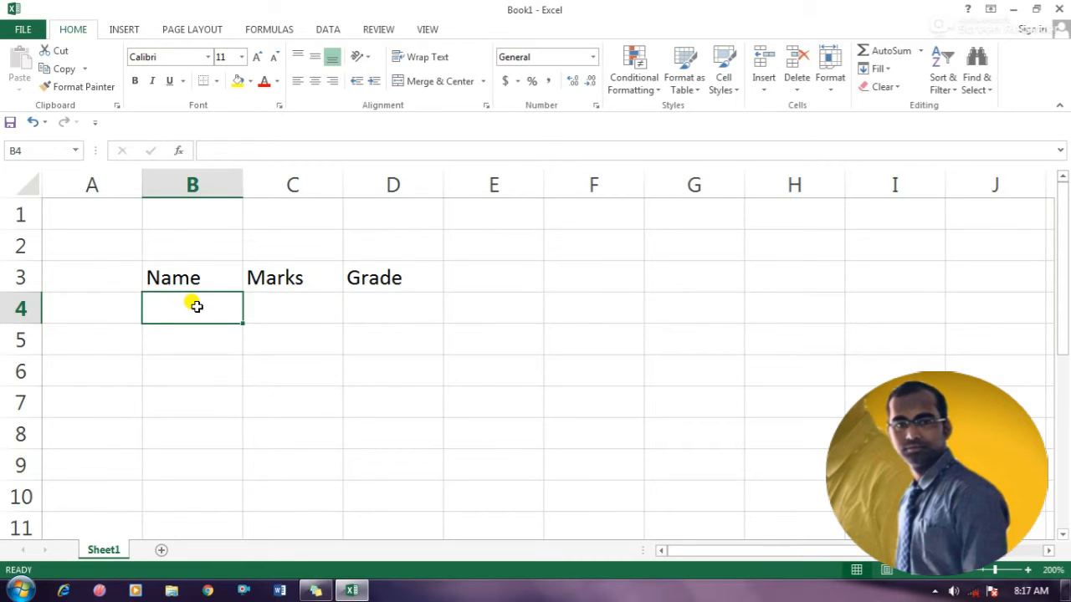
pyautogui.write('At')
pyautogui.press('BackSpace')
pyautogui.press('BackSpace')
pyautogui.write('Riya')
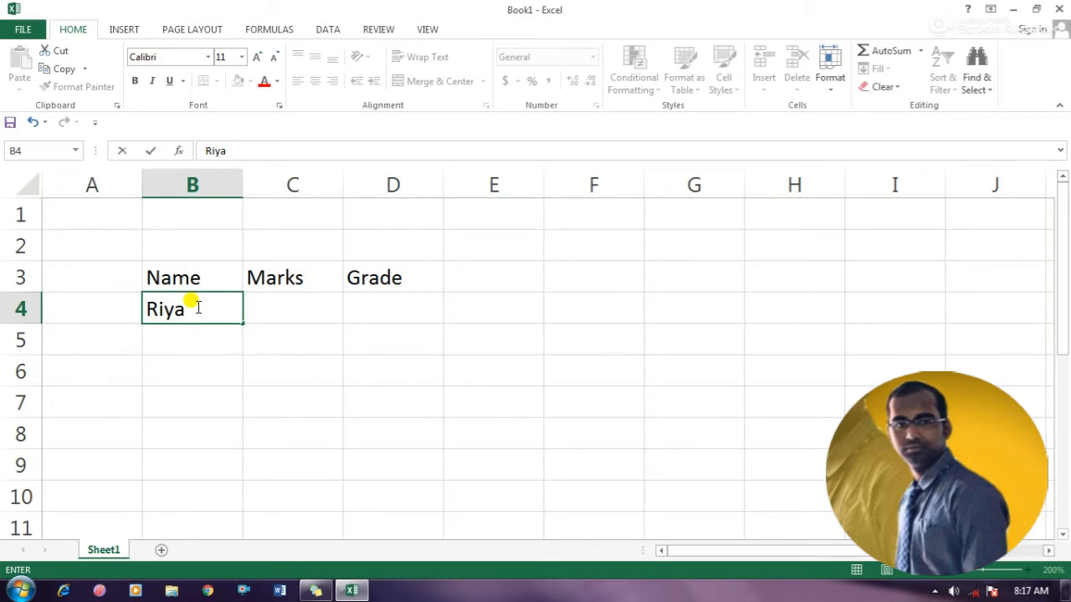
pyautogui.press('Tab')
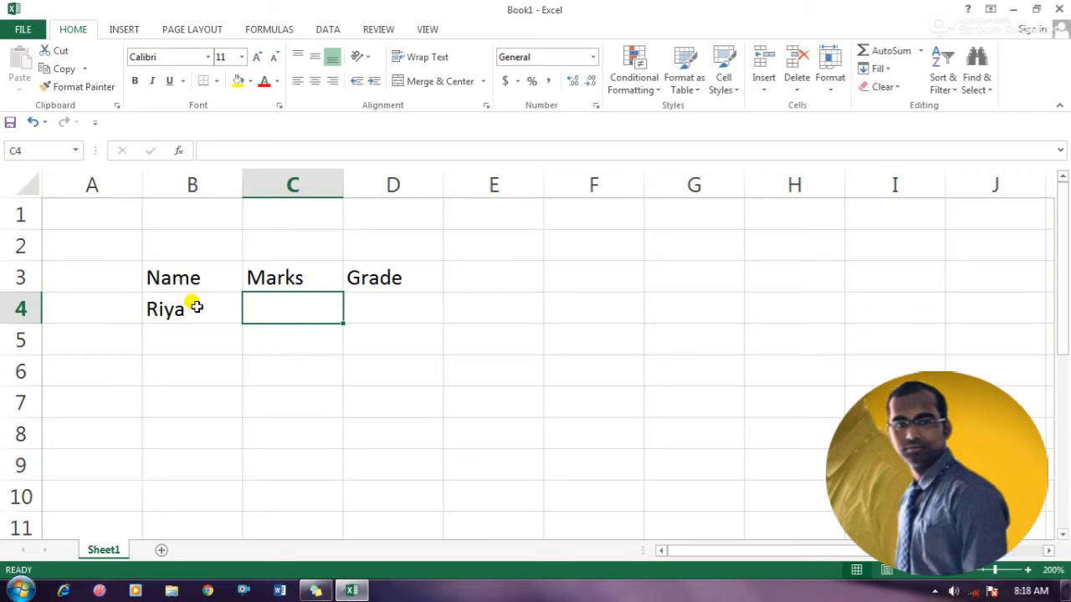
pyautogui.write('95')
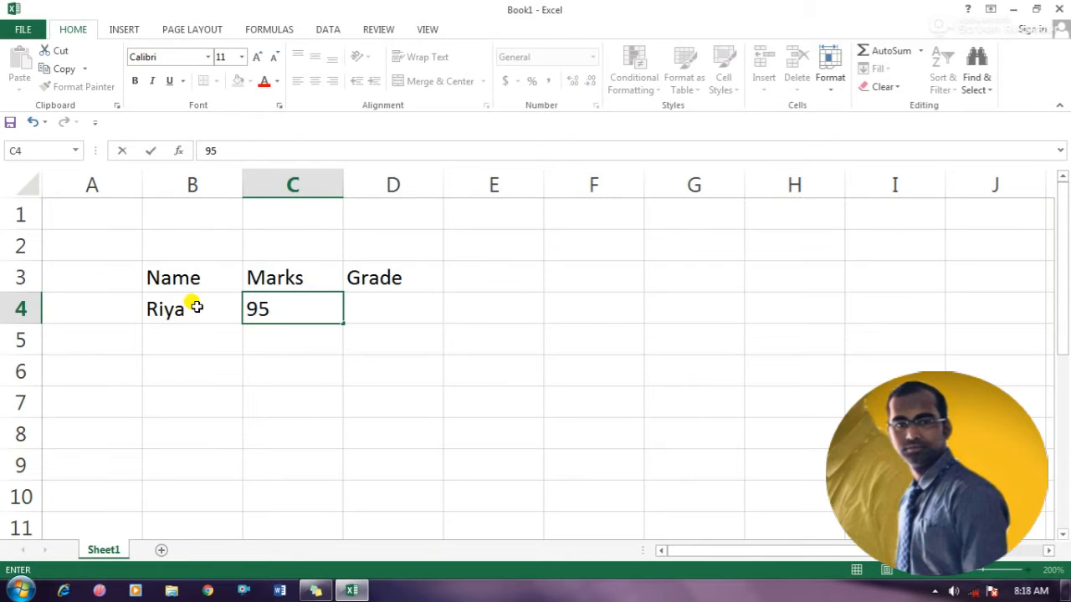
pyautogui.press('Return')
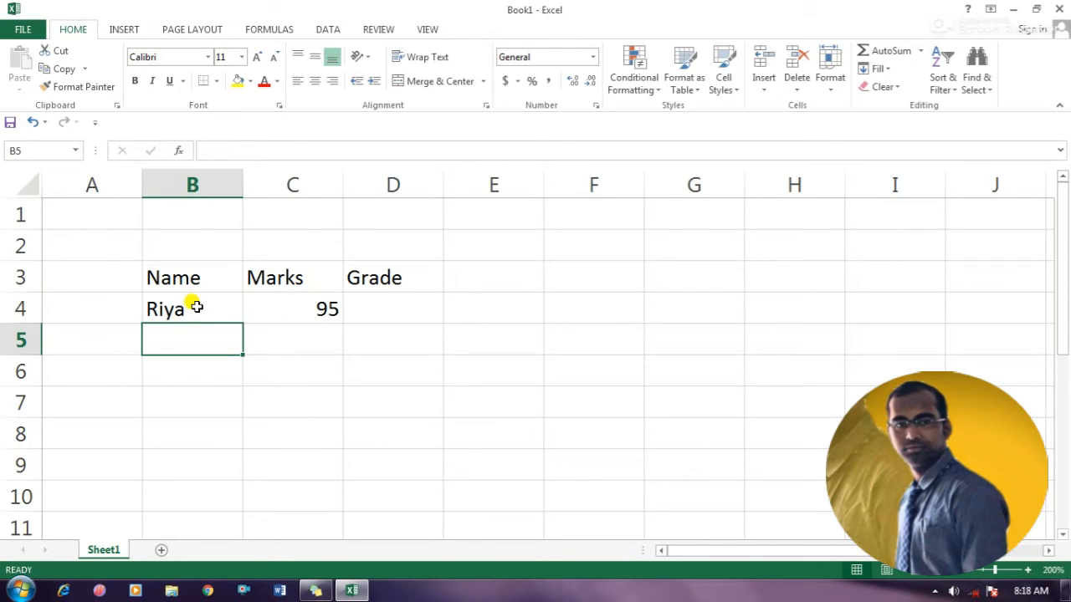
# Step: Fill in the second record in row 5 with the student's name in B5 and marks of 85 in C5
pyautogui.write('Rima')
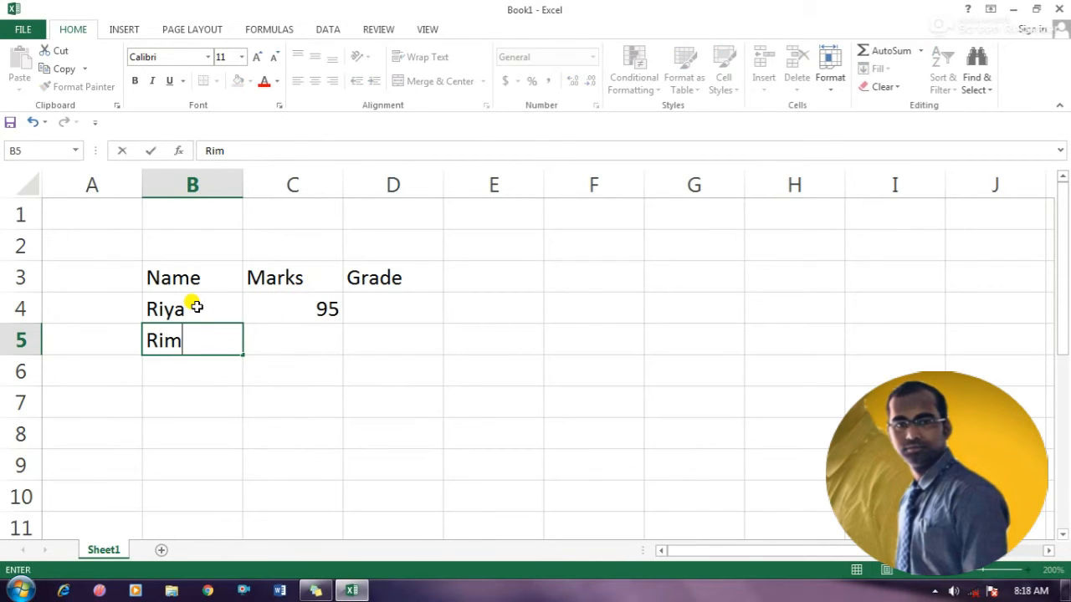
pyautogui.press('Tab')
pyautogui.write('85')
pyautogui.press('Return')
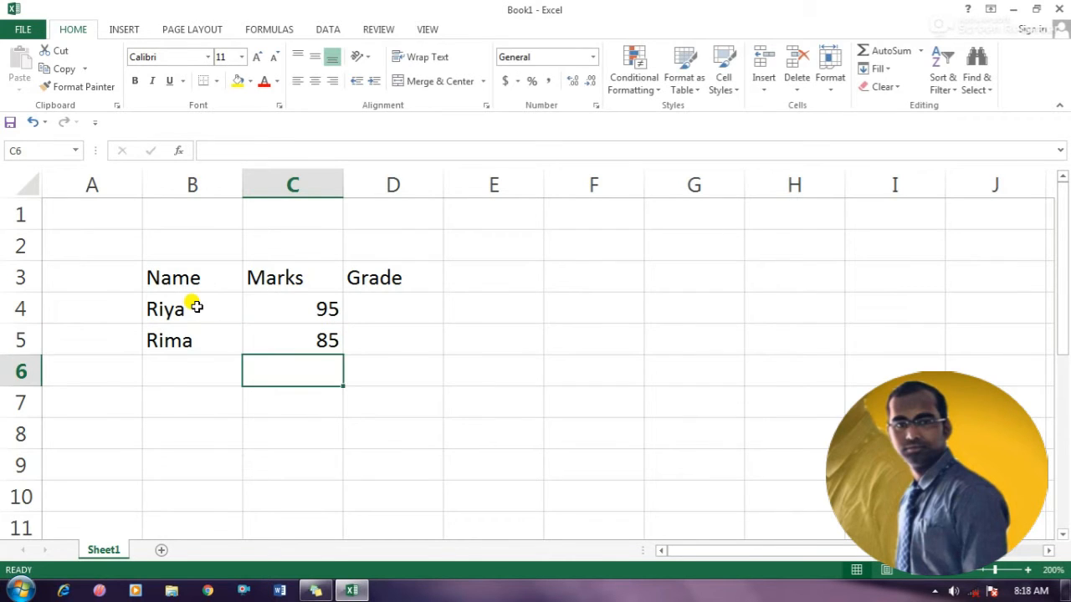
# Step: Fill in the third record in row 6 with the student's name in B6 and marks of 70 in C6
pyautogui.press('Left')
pyautogui.write('Raja')
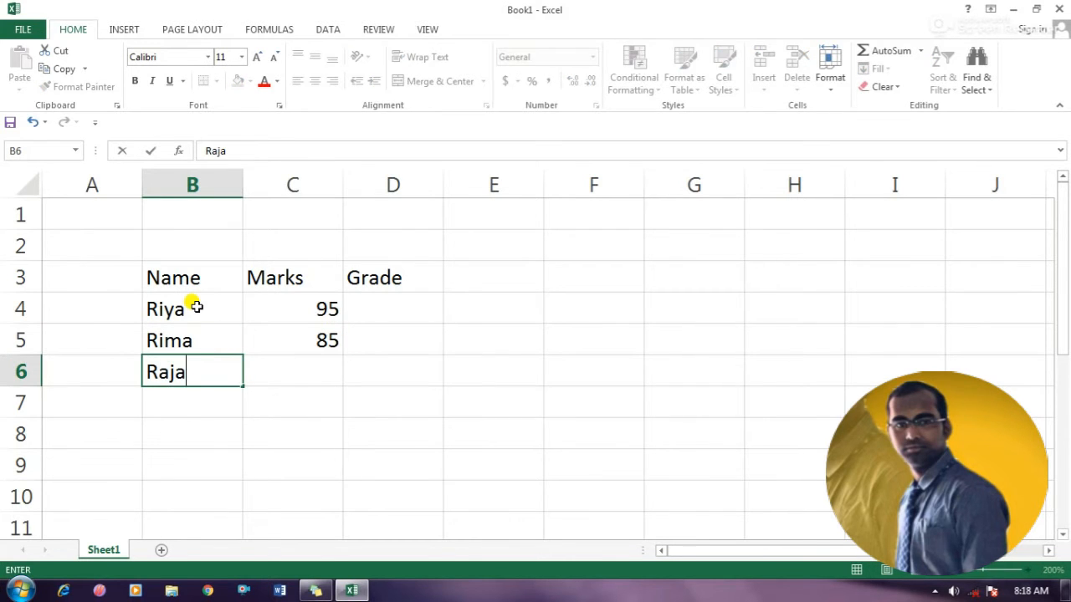
pyautogui.press('Tab')
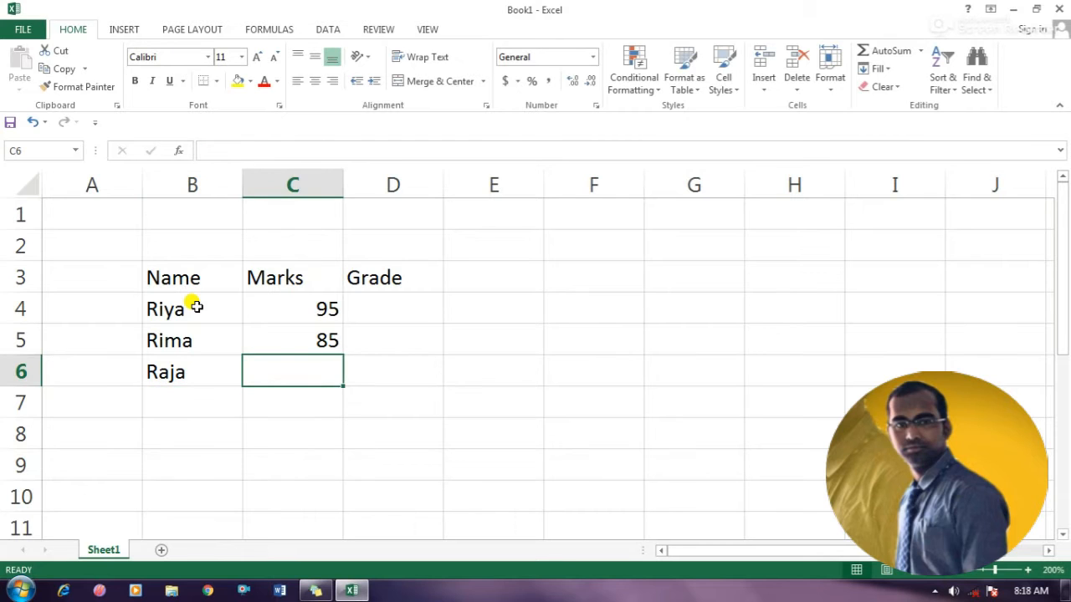
pyautogui.write('70')
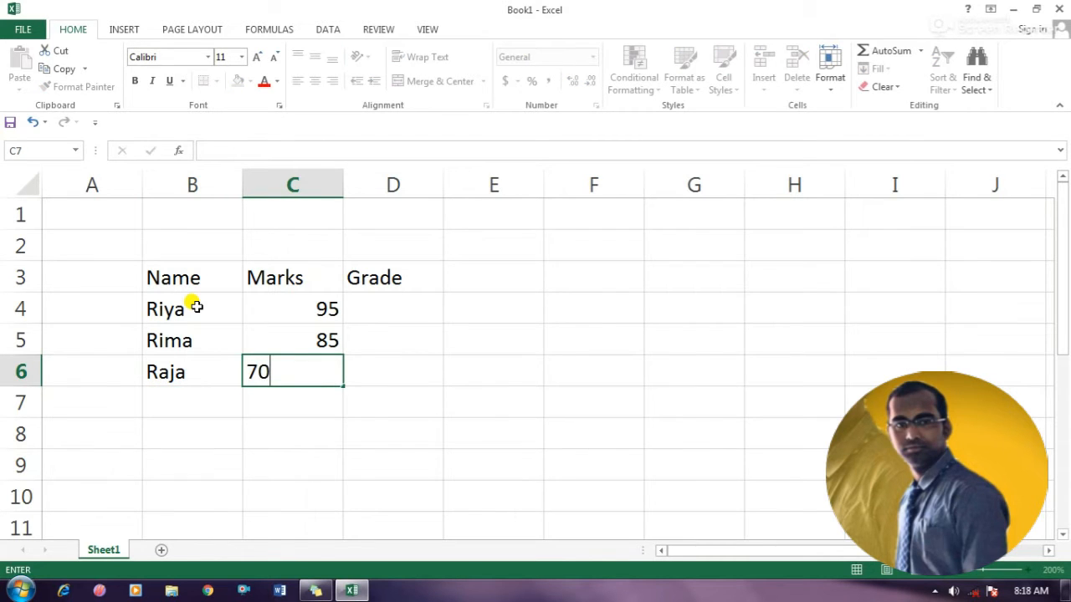
pyautogui.press('Return')
# Step: Fill in the fourth record in row 7 with the student's name in B7 and marks of 65 in C7
pyautogui.press('Left')
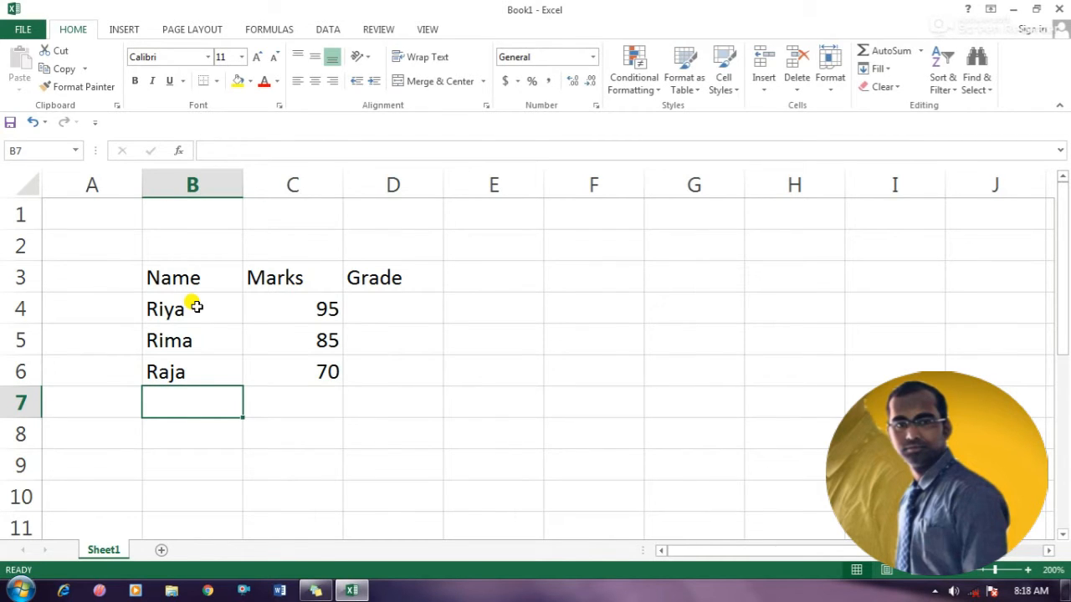
pyautogui.write('Bapi')
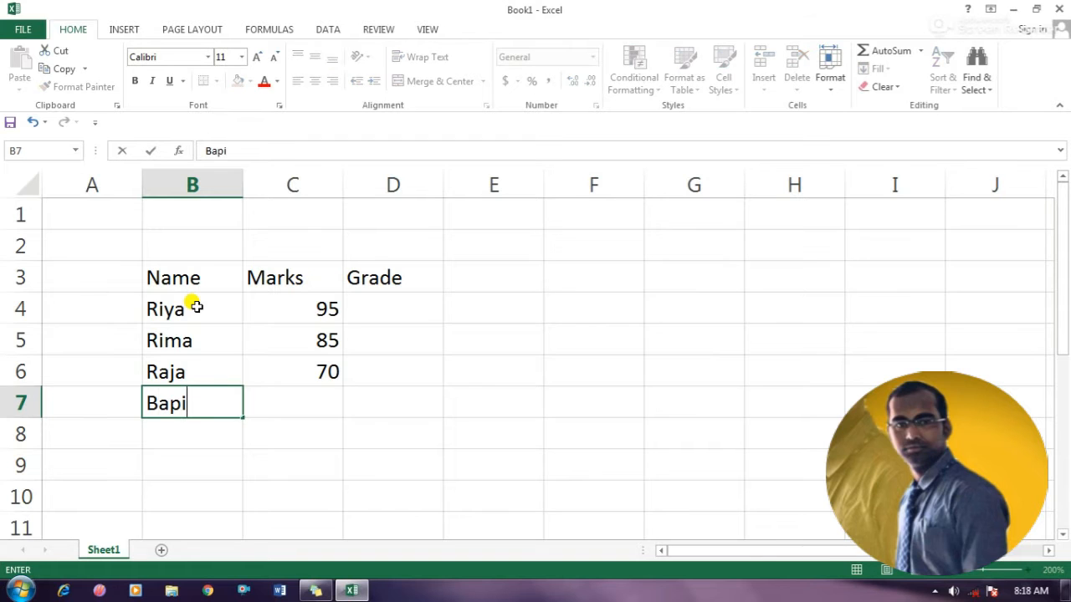
pyautogui.press('Tab')
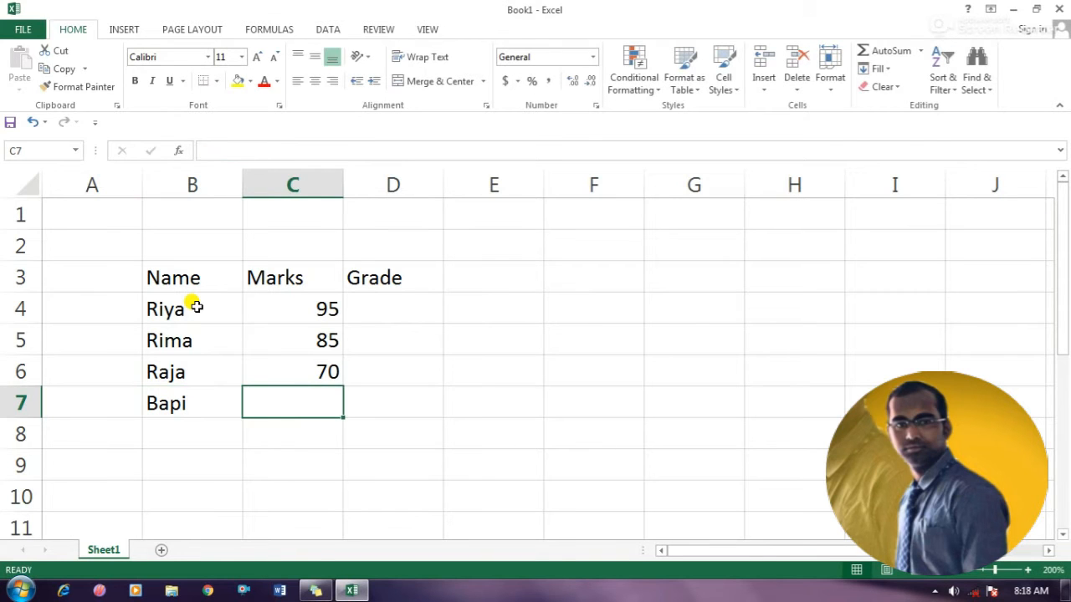
pyautogui.write('65')
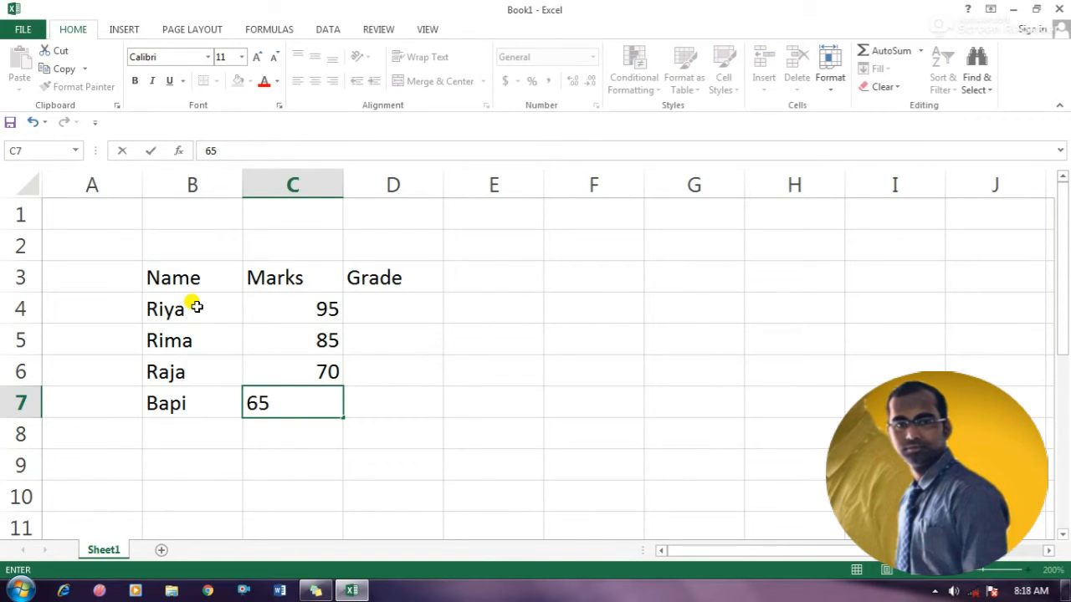
pyautogui.click(371, 410)
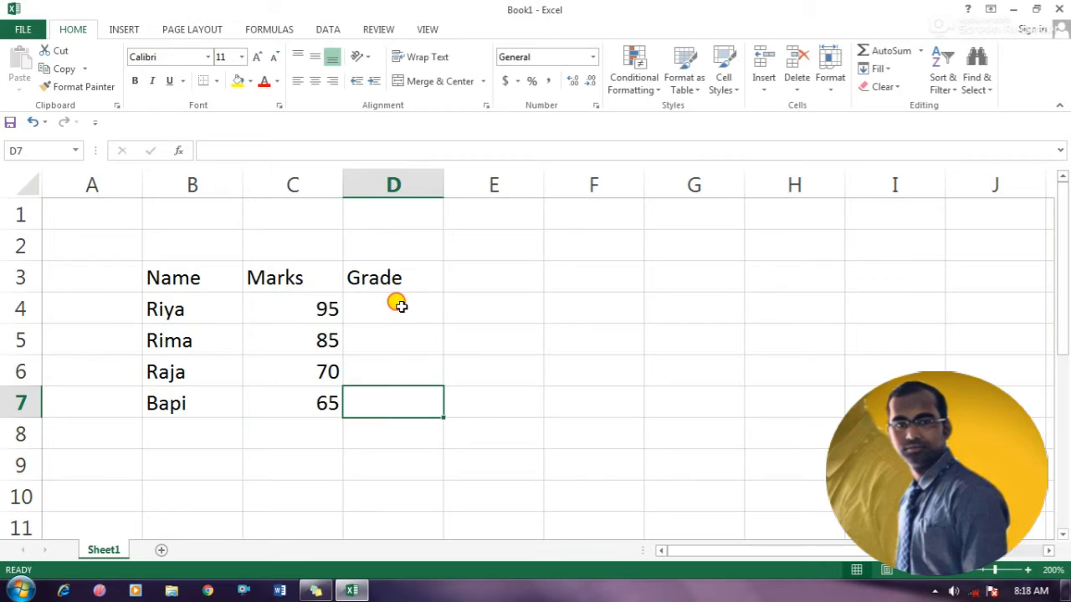
# Step: Begin an IF formula in D4 that returns "AA" when the marks in C4 are greater than 90
pyautogui.click(401, 307)
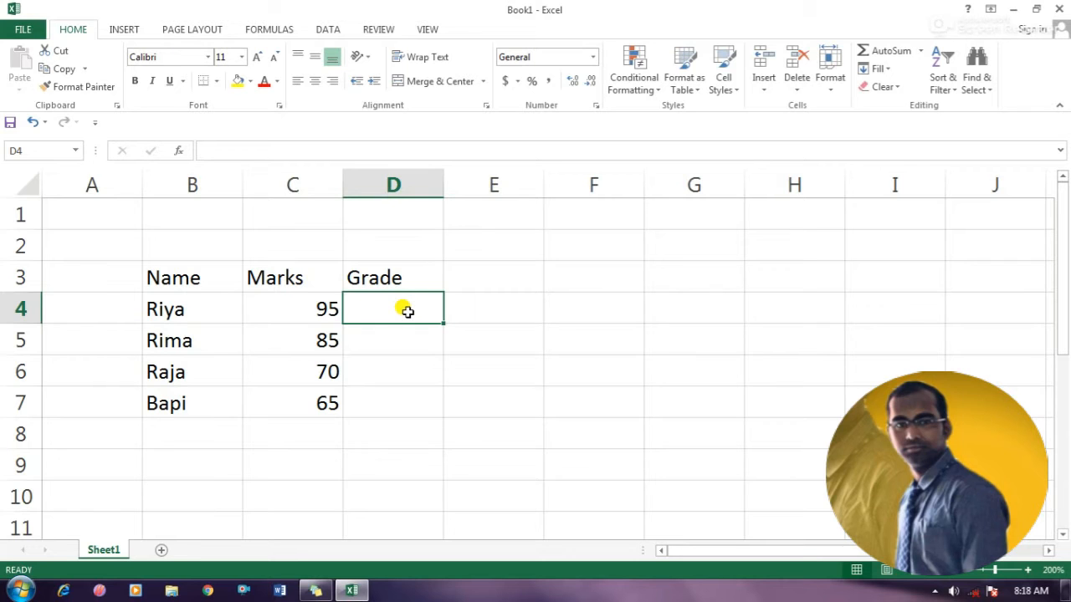
pyautogui.doubleClick(407, 312)
pyautogui.write('=')
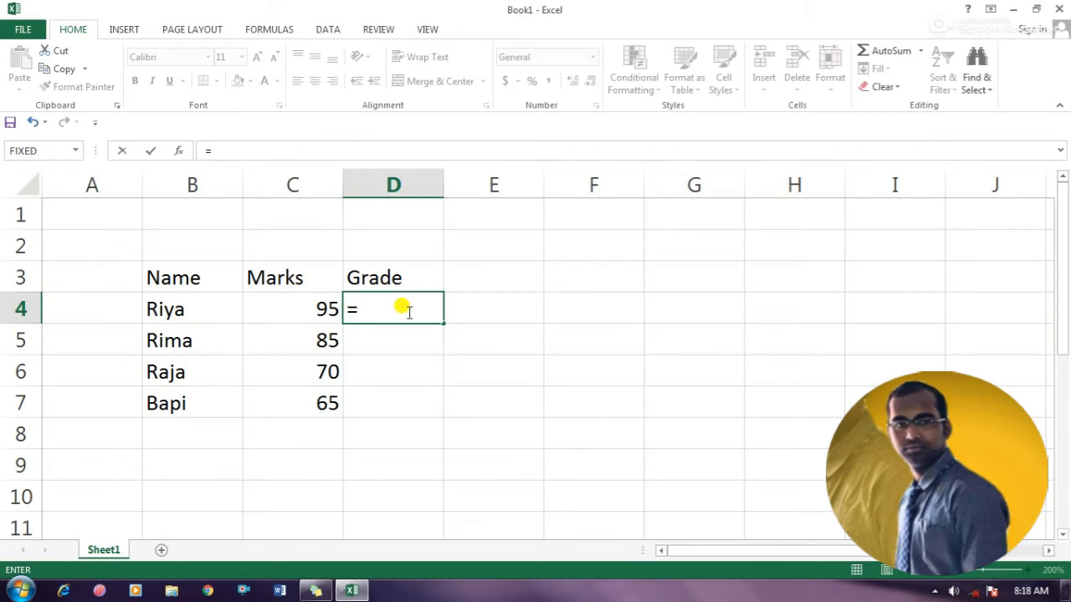
pyautogui.write('if(')
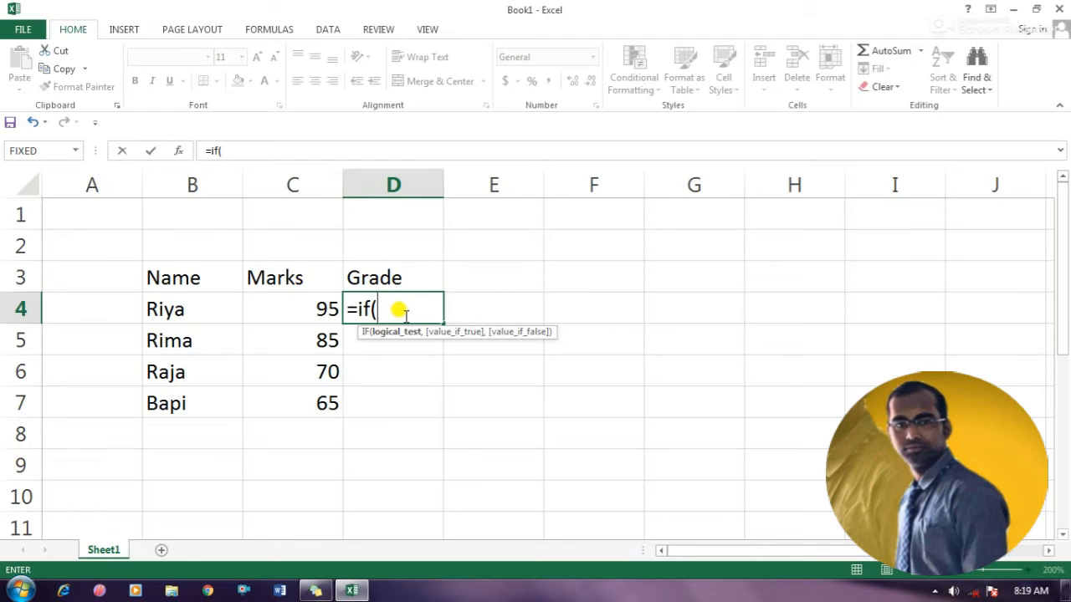
pyautogui.click(311, 309)
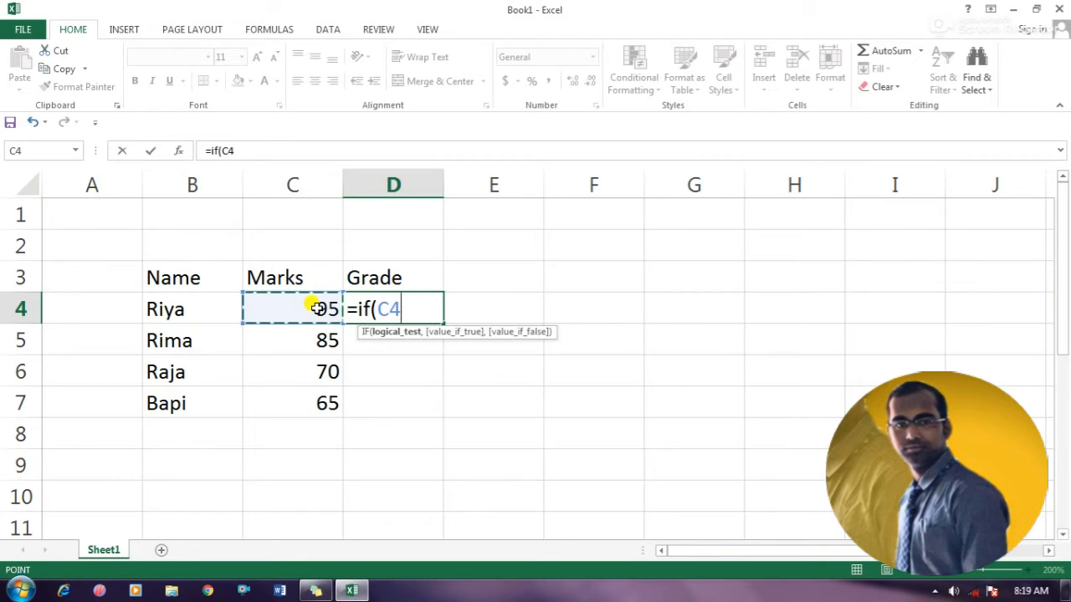
pyautogui.write('>90')
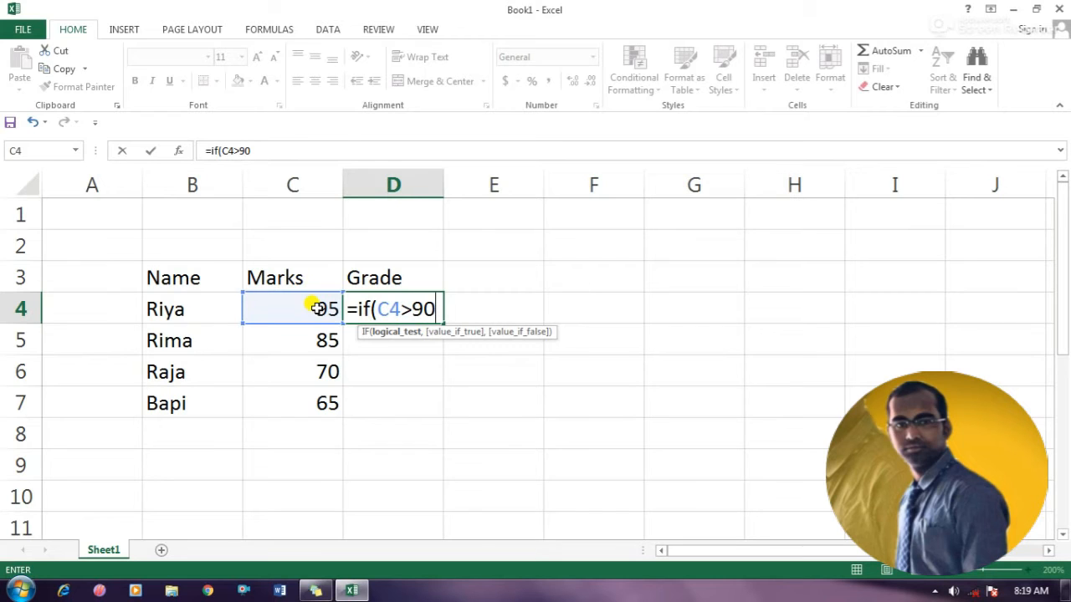
pyautogui.write(',"AA",')
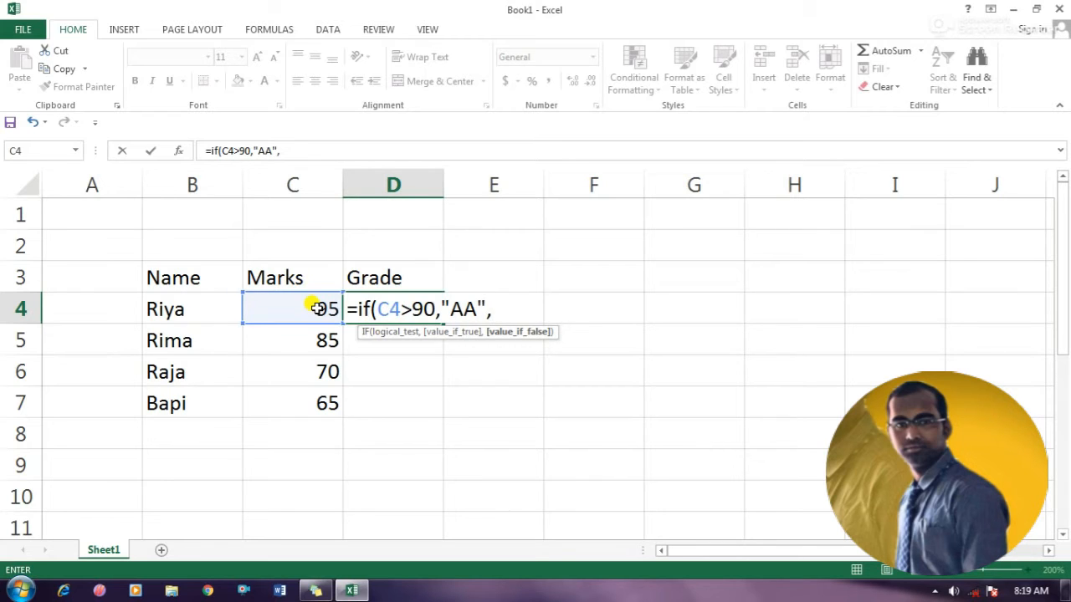
# Step: Nest a second IF in the D4 formula that returns "A" when the marks in C4 are greater than 80
pyautogui.write('if')
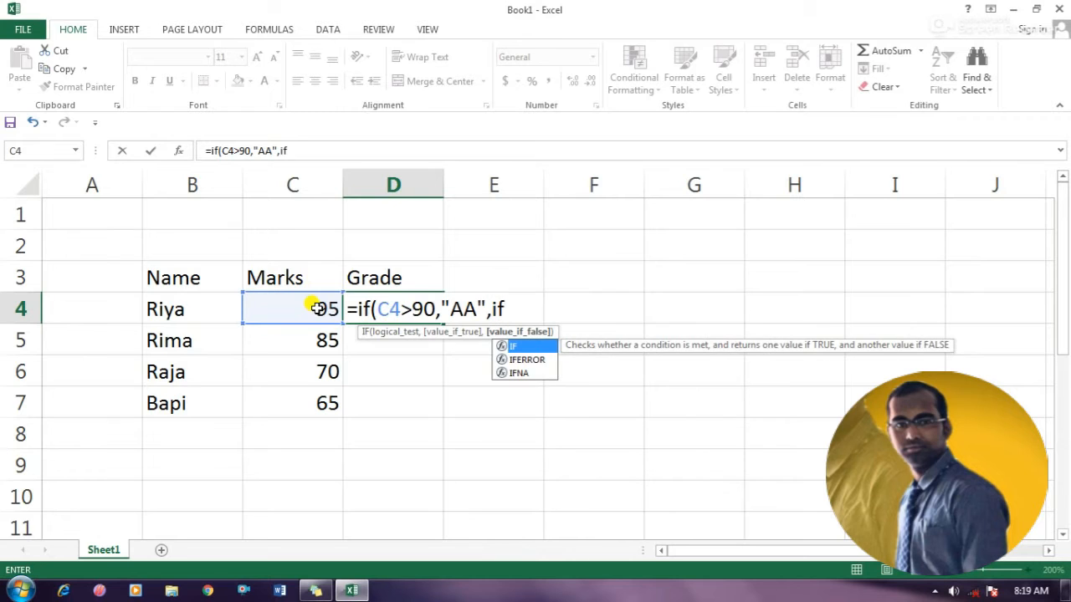
pyautogui.write('(c4')
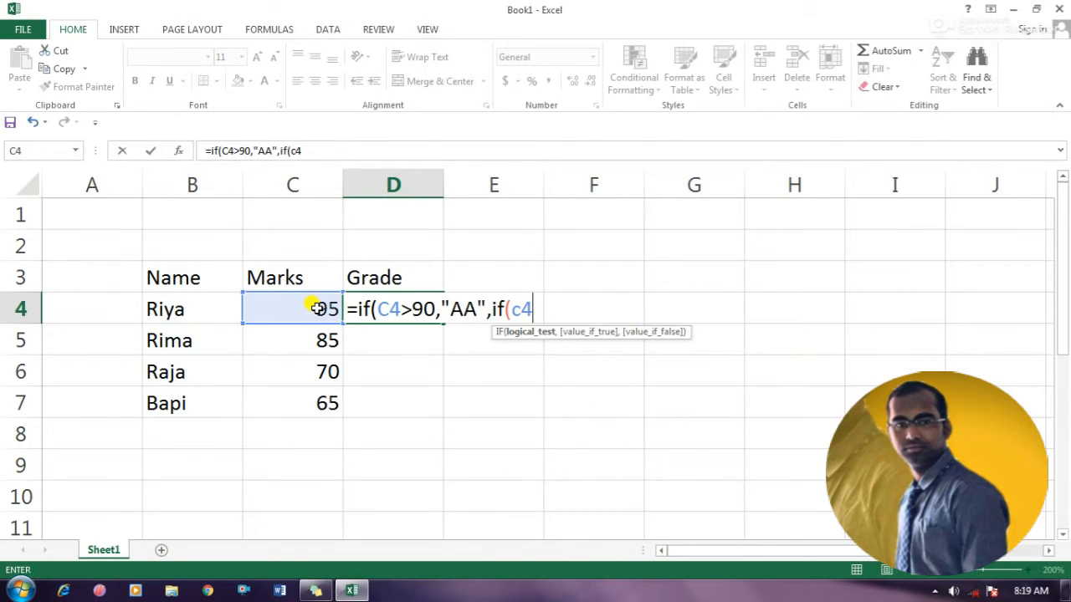
pyautogui.write('>80')
pyautogui.write(',""')
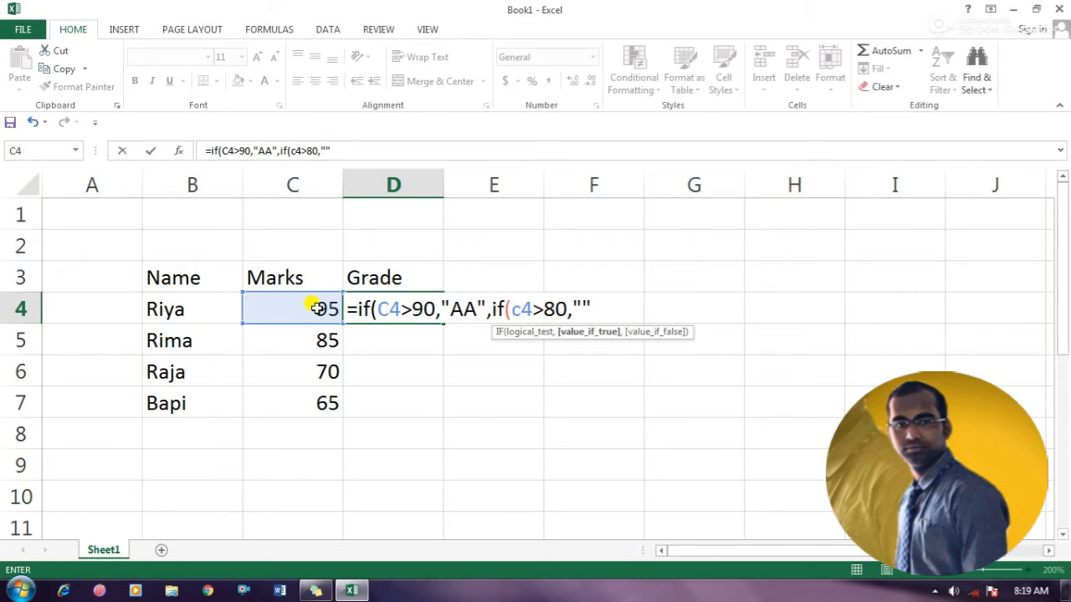
pyautogui.press('BackSpace')
pyautogui.write('A",if')
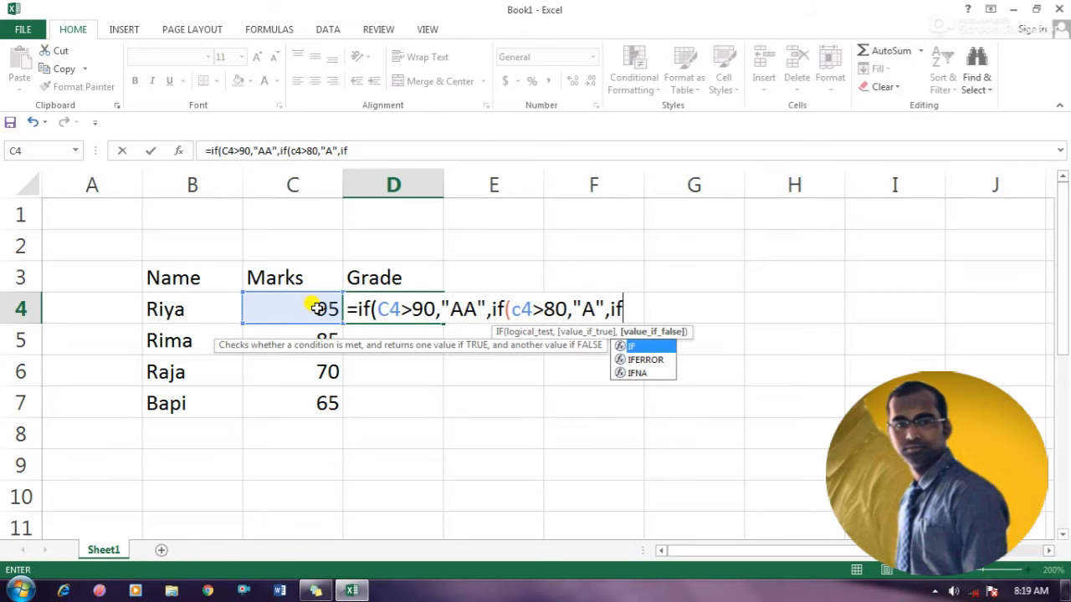
# Step: Nest a third IF in the D4 formula that returns "bB" when the marks in C4 are greater than 70
pyautogui.write('(c4>')
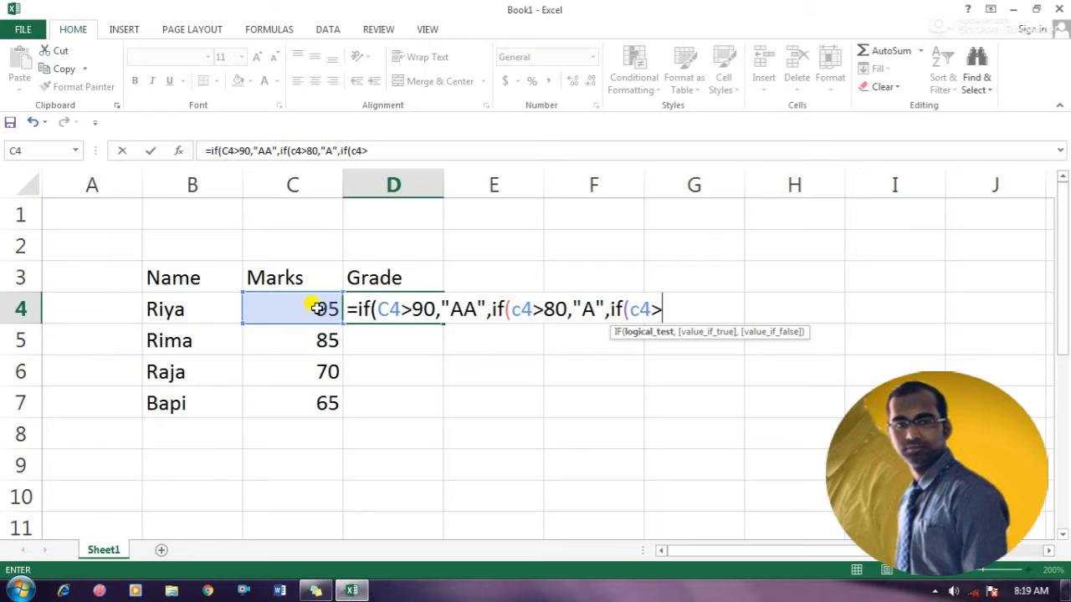
pyautogui.write('70,"')
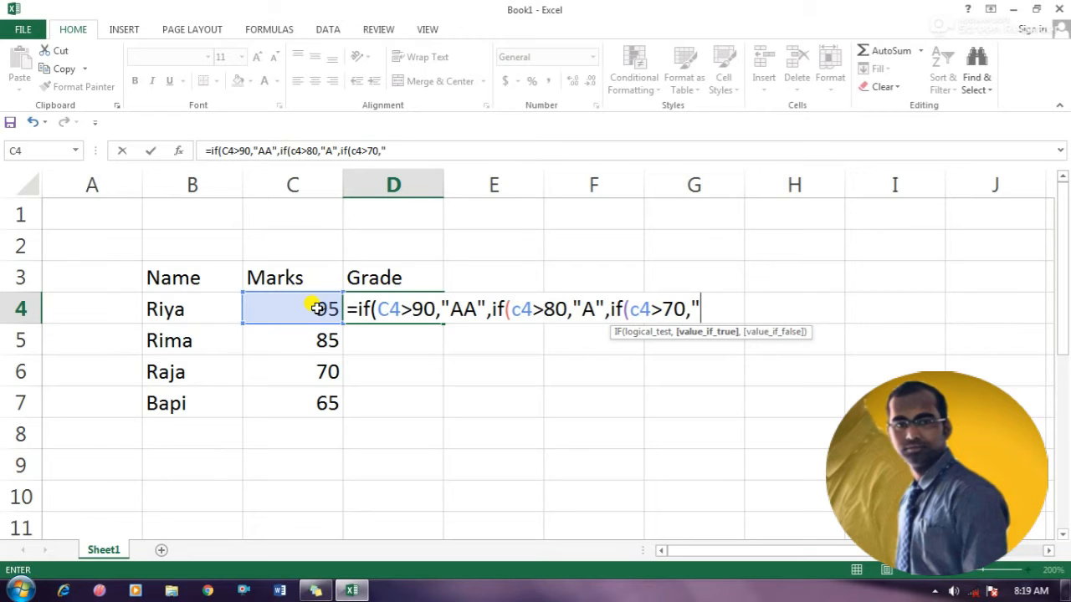
pyautogui.write('bB",if(')
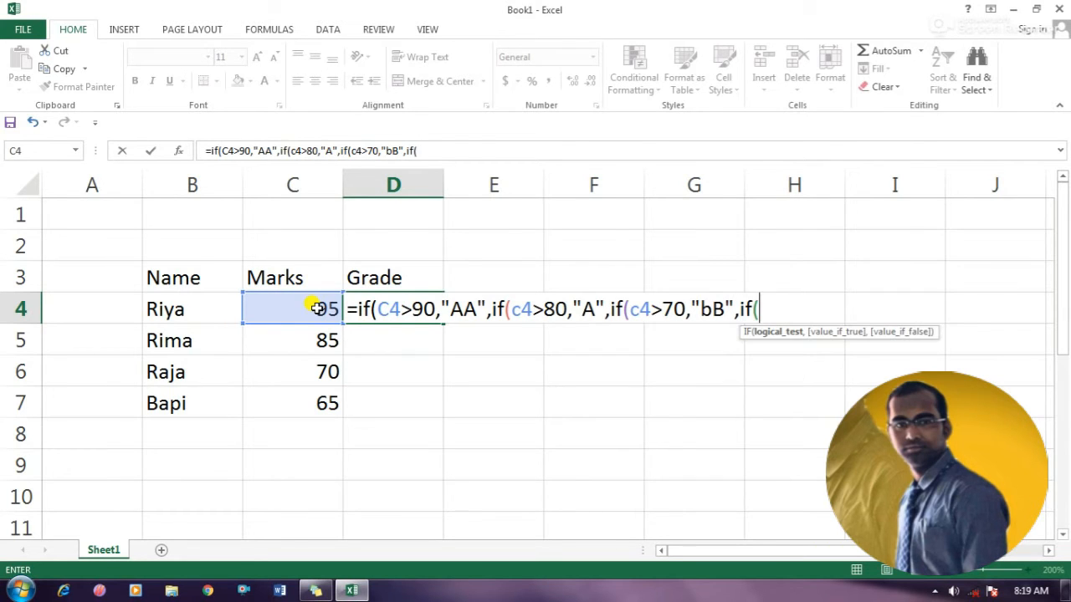
# Step: Complete the fourth nested IF's condition in D4 so it returns "C" when the marks in C4 are greater than 60
pyautogui.write('c4')
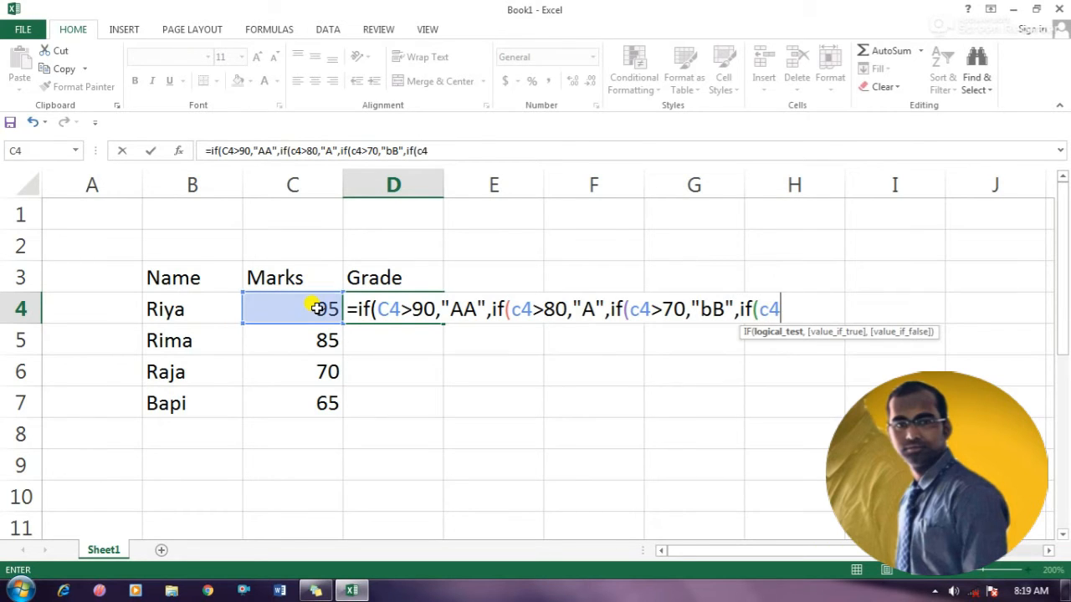
pyautogui.write('>60,"C"')
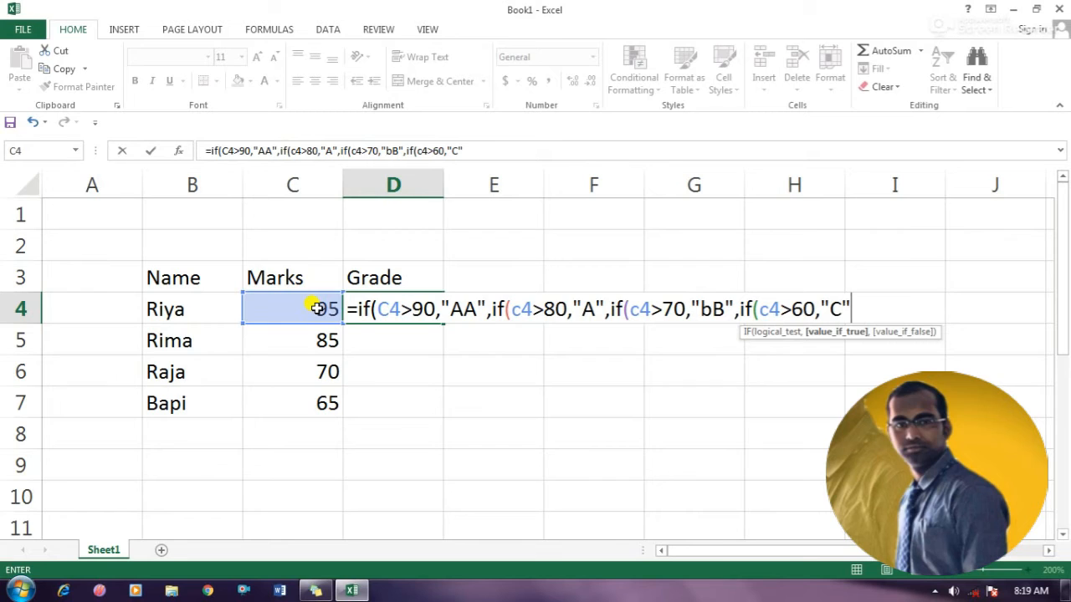
pyautogui.write(',')
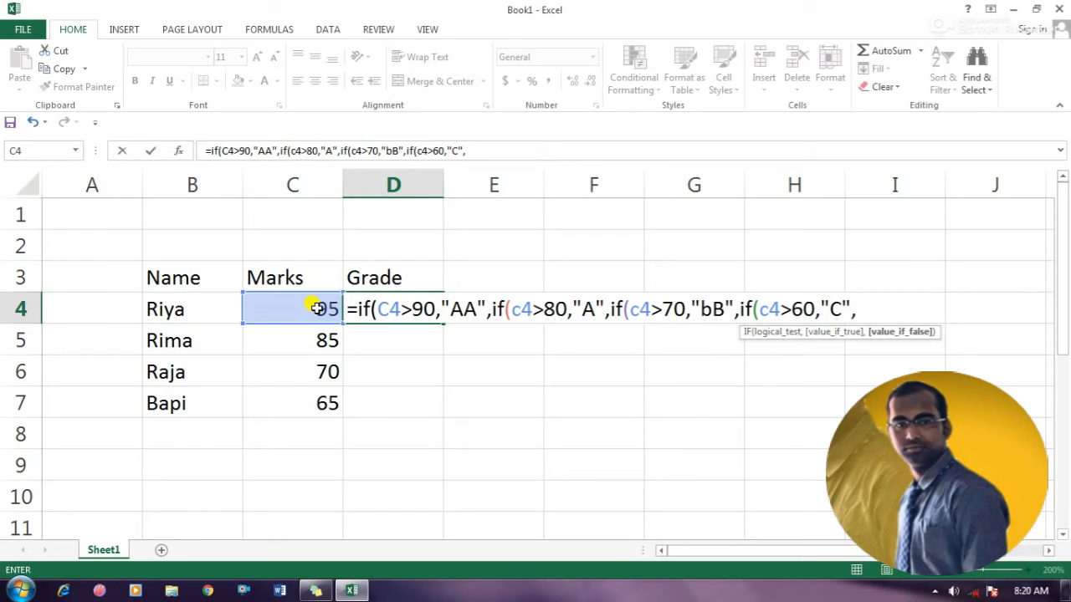
pyautogui.press('Left')
pyautogui.press('Left')
pyautogui.press('Left')
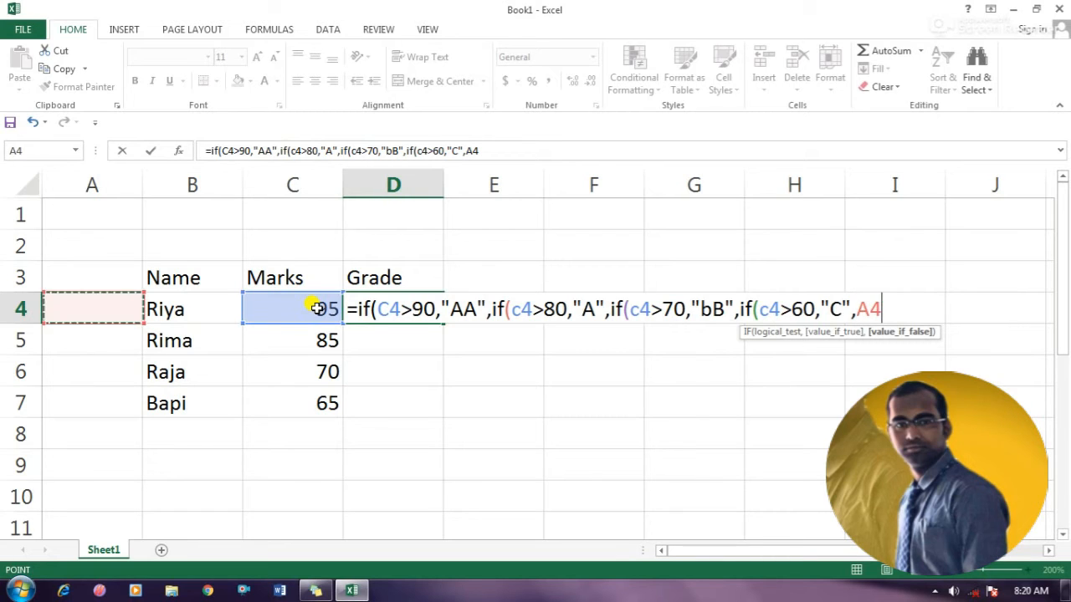
pyautogui.press('Right')
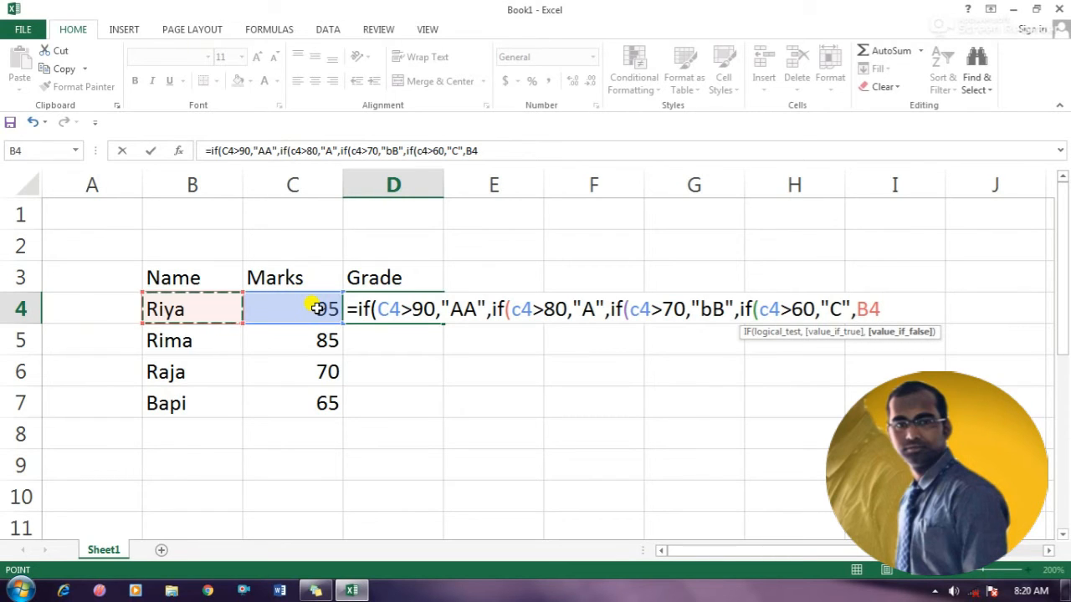
pyautogui.press('BackSpace')
pyautogui.press('BackSpace')
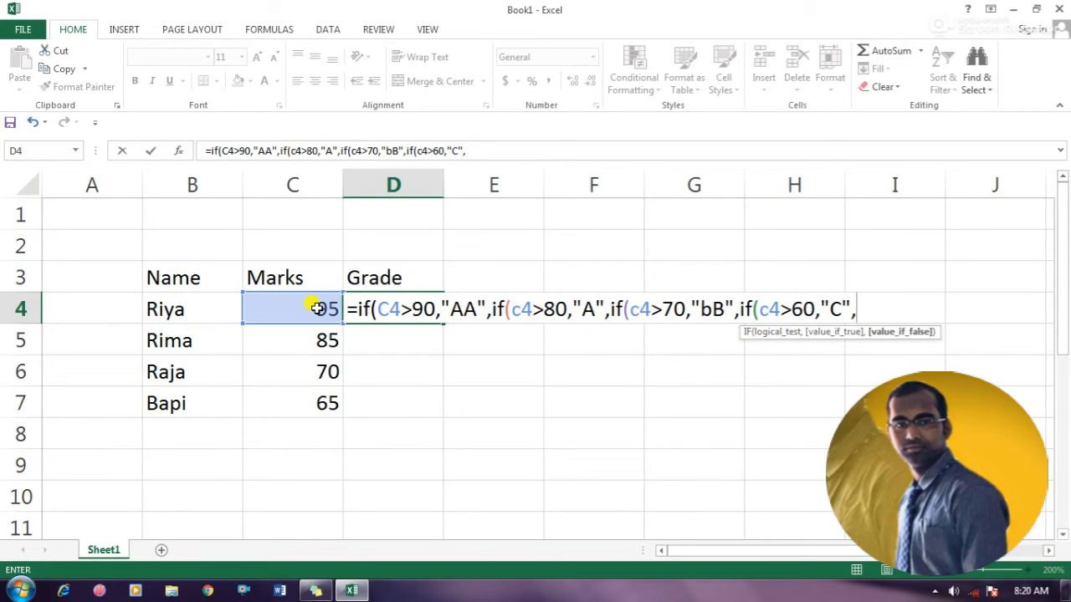
# Step: Correct the grade for marks above 70 in the D4 formula to "B"
pyautogui.click(708, 309)
pyautogui.press('BackSpace')
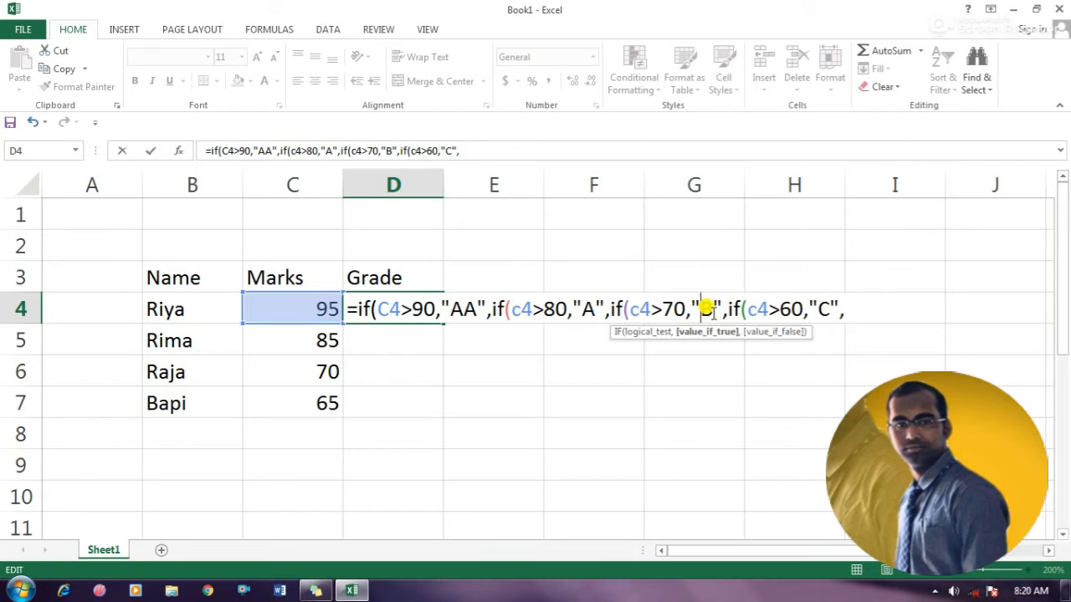
pyautogui.click(849, 311)
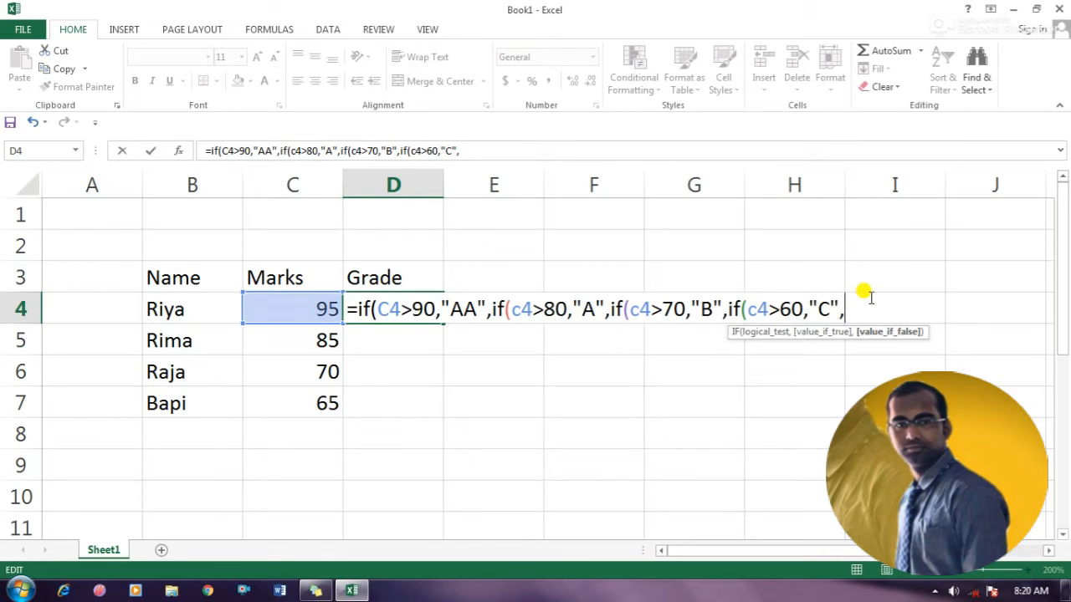
# Step: Finish the D4 formula with "D" as the final fallback grade, close all four nested IFs and commit it
pyautogui.write('"D"')
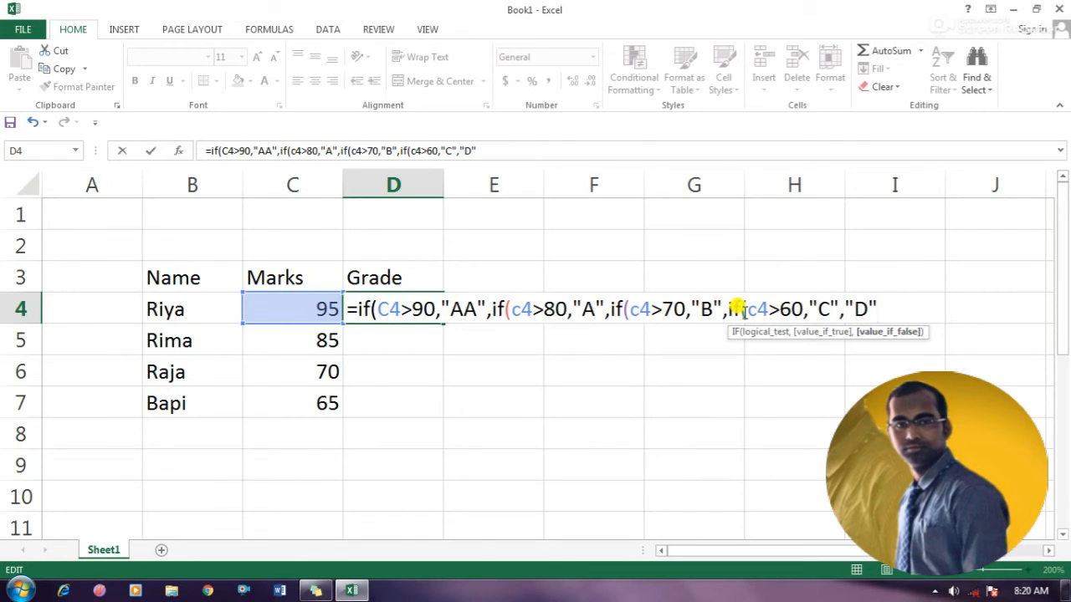
pyautogui.write('))))')
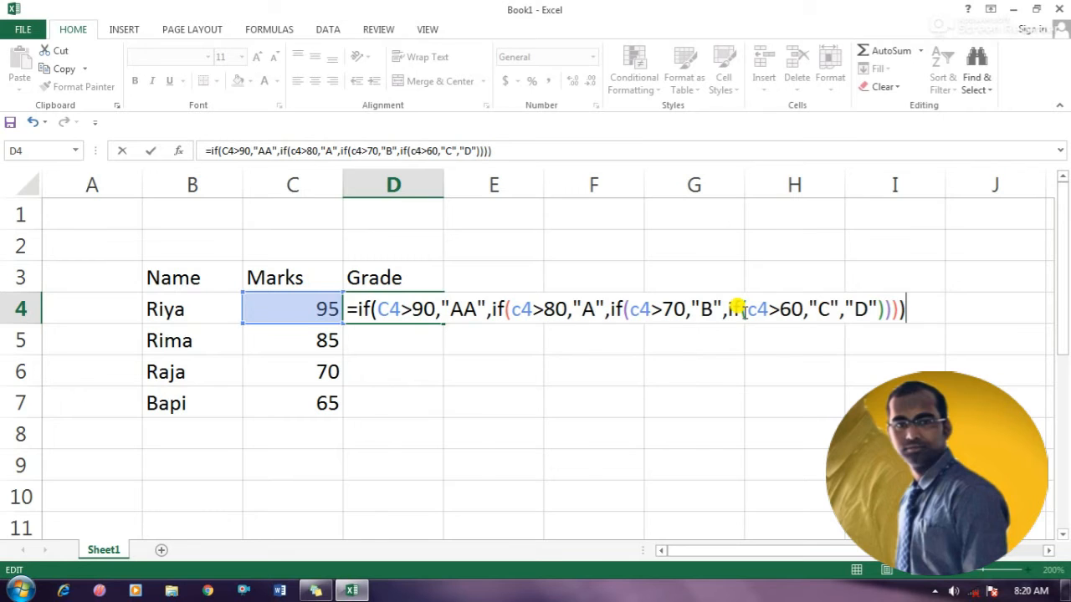
pyautogui.press('Return')
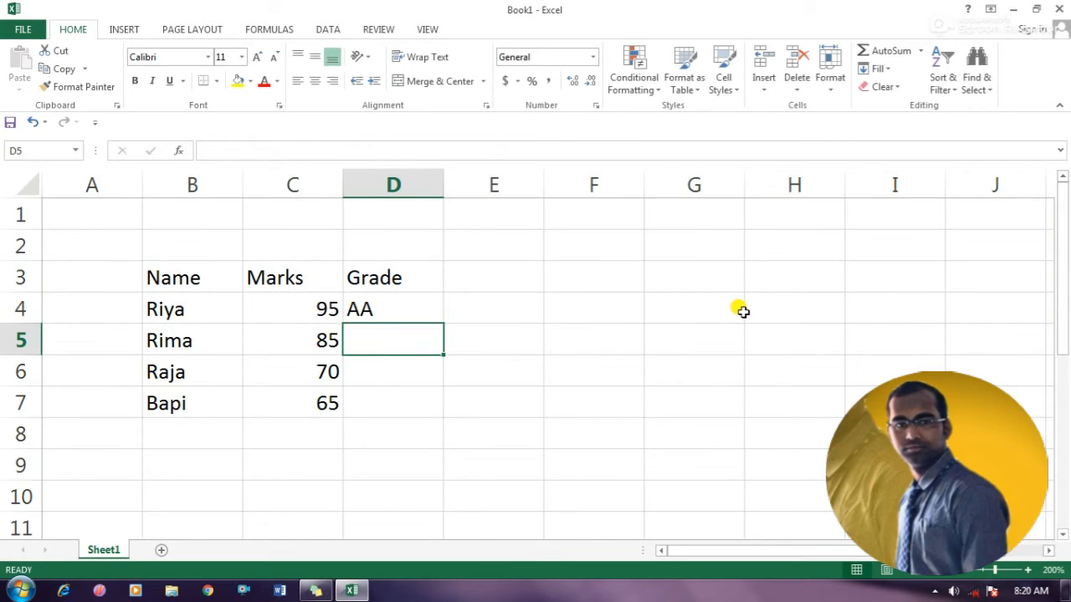
# Step: Fill the grade formula from D4 down to D7 and check the formulas in D6 and D7
pyautogui.click(545, 446)
pyautogui.click(388, 306)
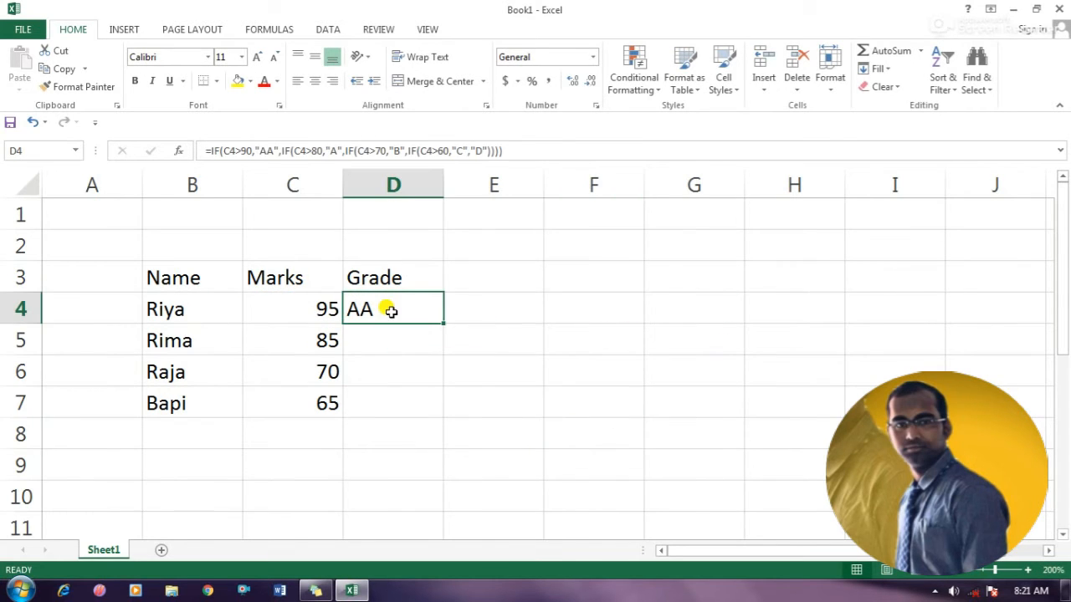
pyautogui.click(325, 310)
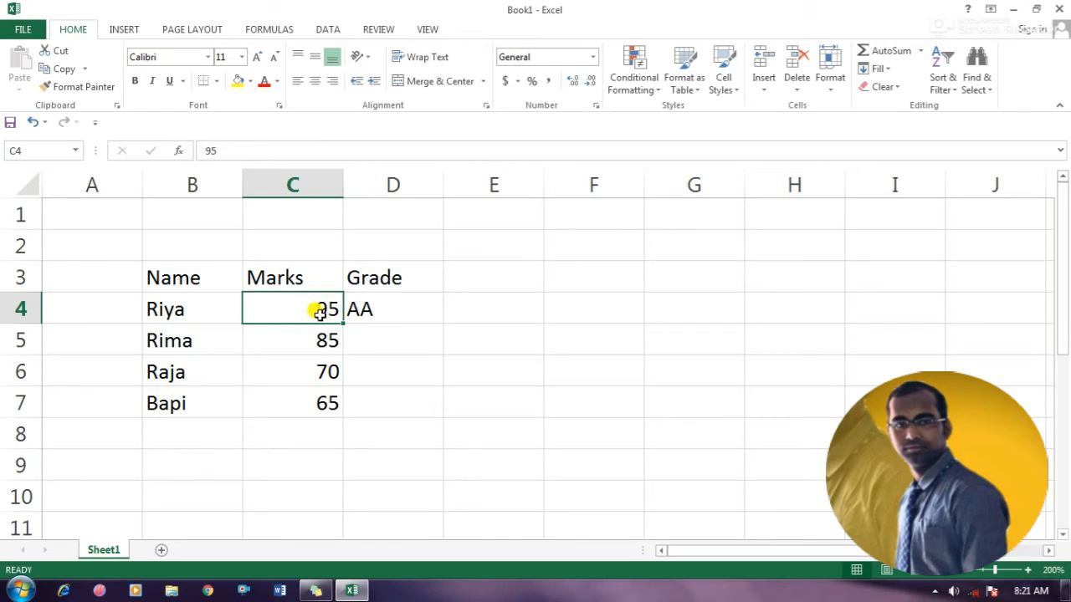
pyautogui.click(373, 308)
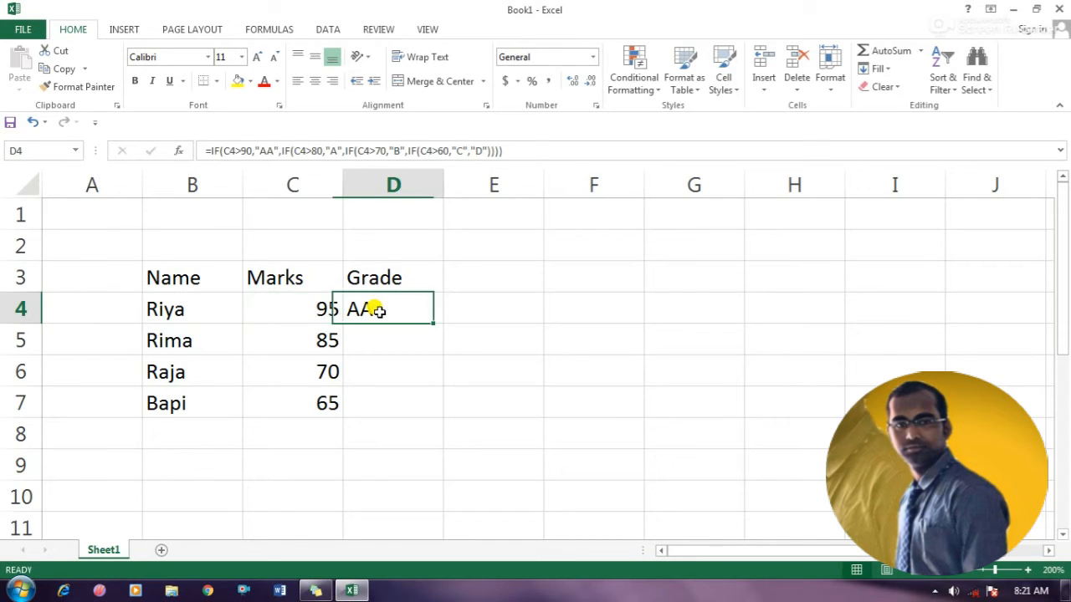
pyautogui.moveTo(441, 325); pyautogui.dragTo(427, 414)
pyautogui.click(577, 372)
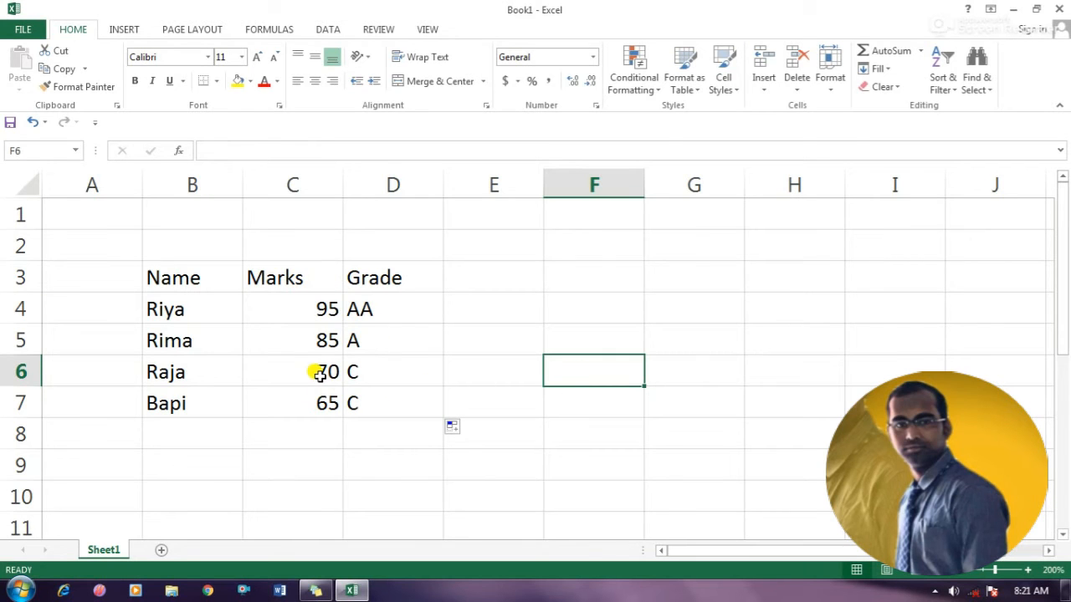
pyautogui.click(369, 374)
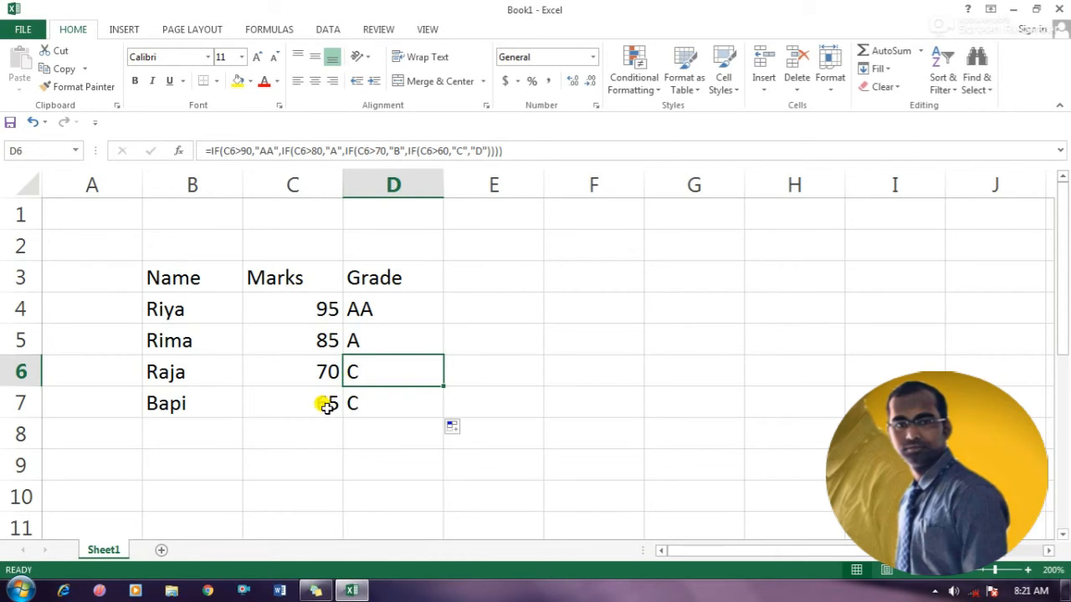
pyautogui.click(371, 406)
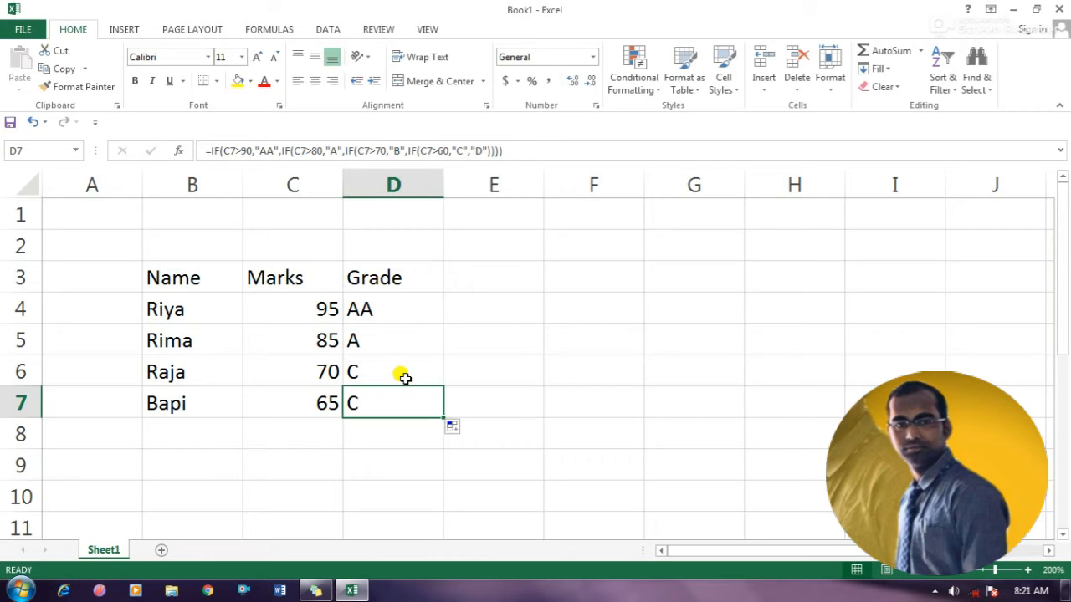
# Step: Clear the whole marks table by deleting the contents of B2:D8
pyautogui.moveTo(143, 256); pyautogui.dragTo(430, 432)
pyautogui.press('Delete')
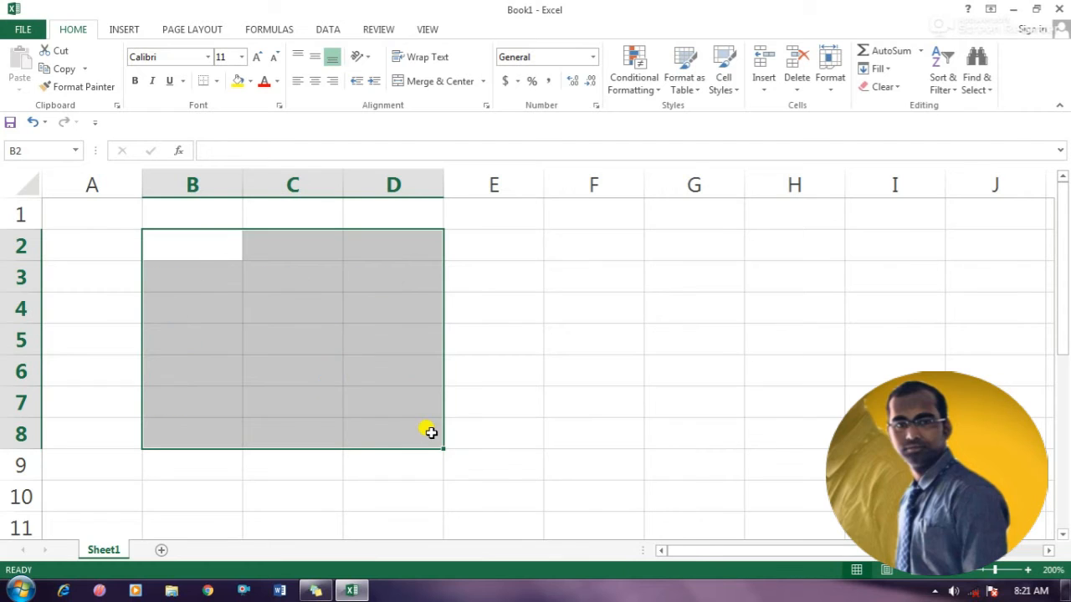
pyautogui.click(167, 308)
pyautogui.click(89, 360)
# Step: Enter the headers "EMP ID", "NAME" and "SAL" in cells B3 to D3
pyautogui.click(190, 287)
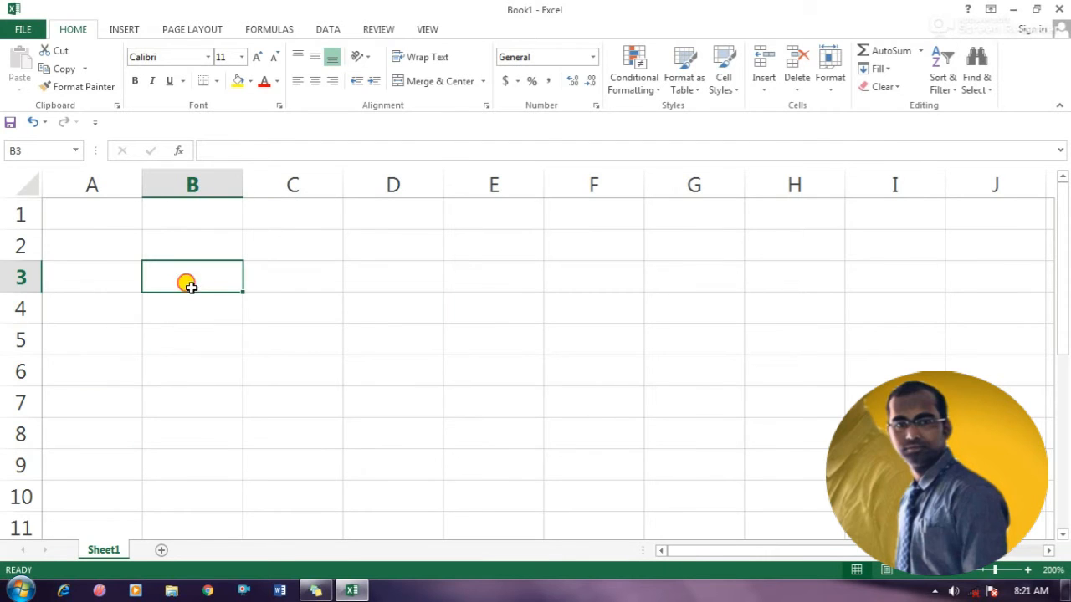
pyautogui.doubleClick(190, 287)
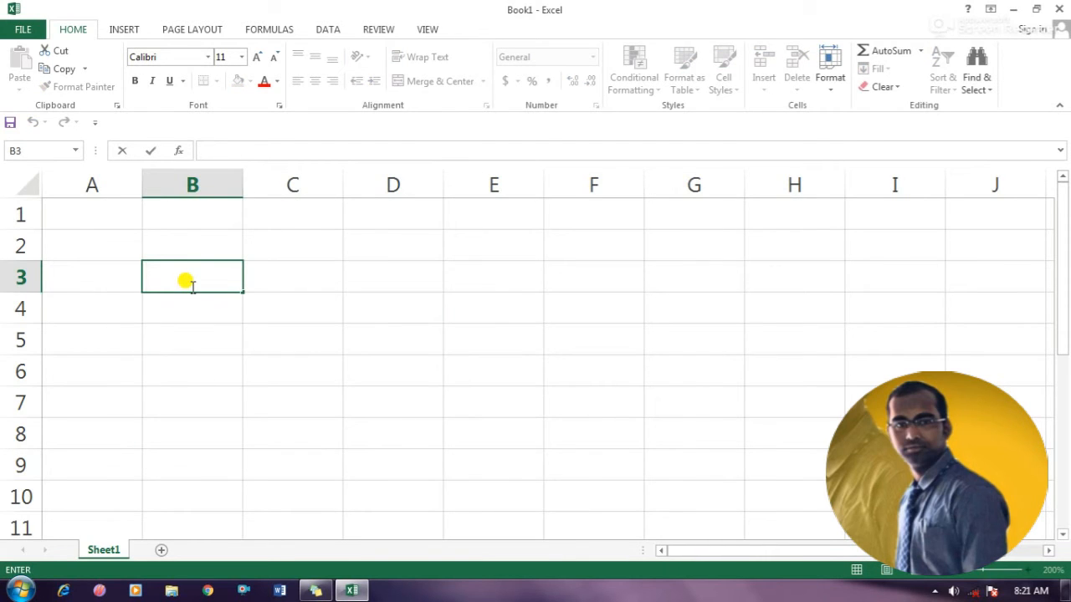
pyautogui.write('EMP ID')
pyautogui.press('Tab')
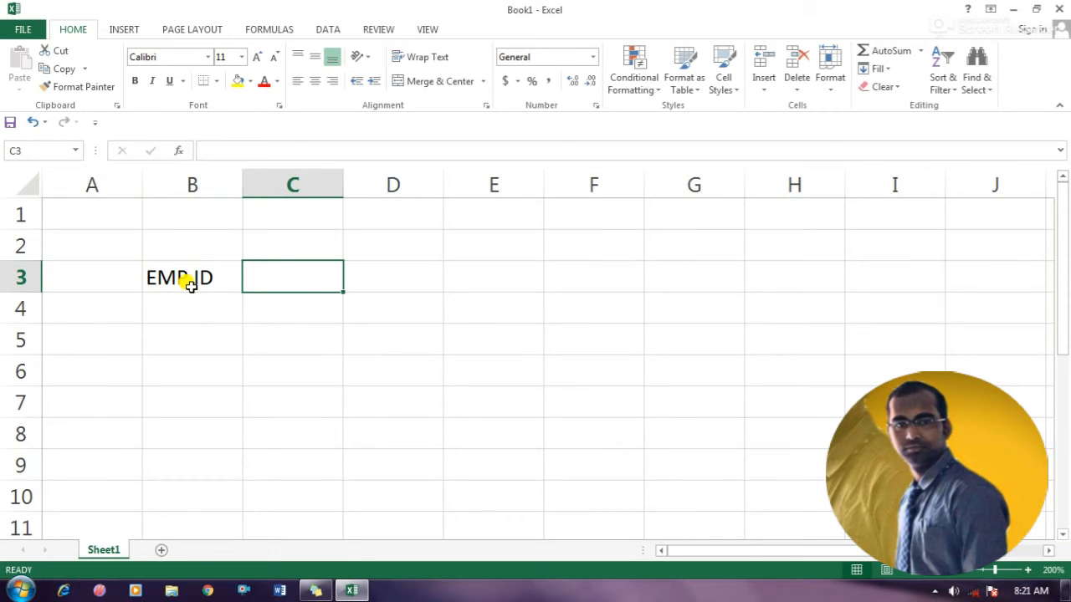
pyautogui.write('NAME')
pyautogui.press('Tab')
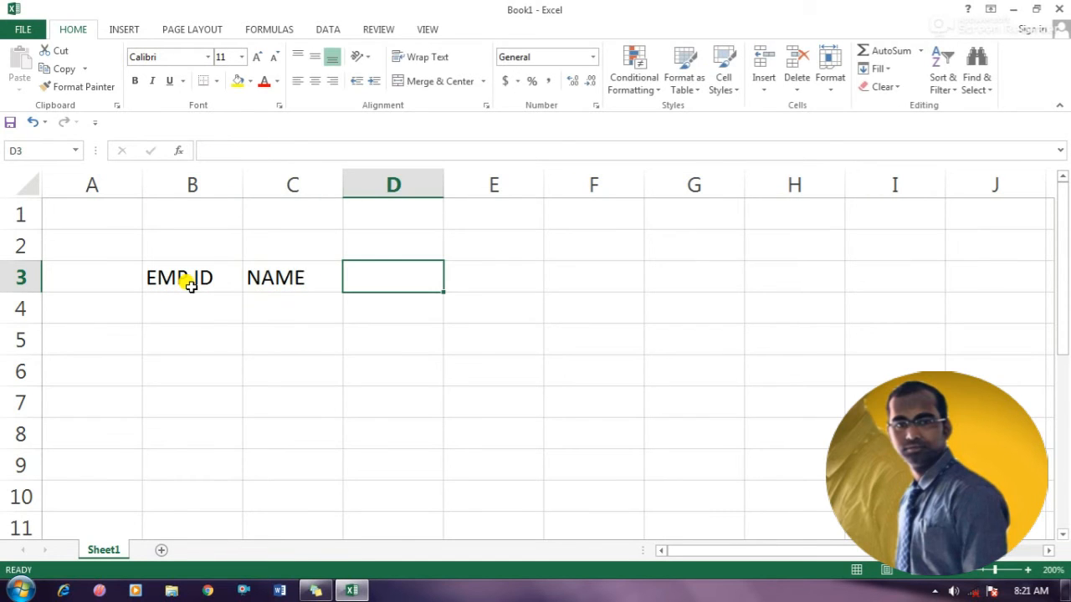
pyautogui.write('SALA')
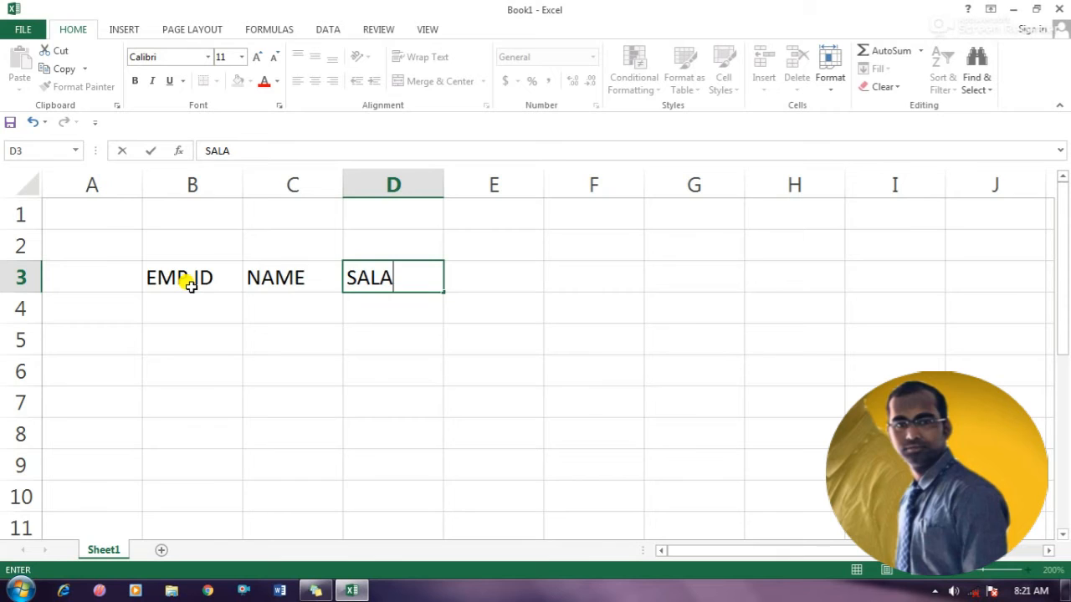
pyautogui.press('BackSpace')
pyautogui.press('Tab')
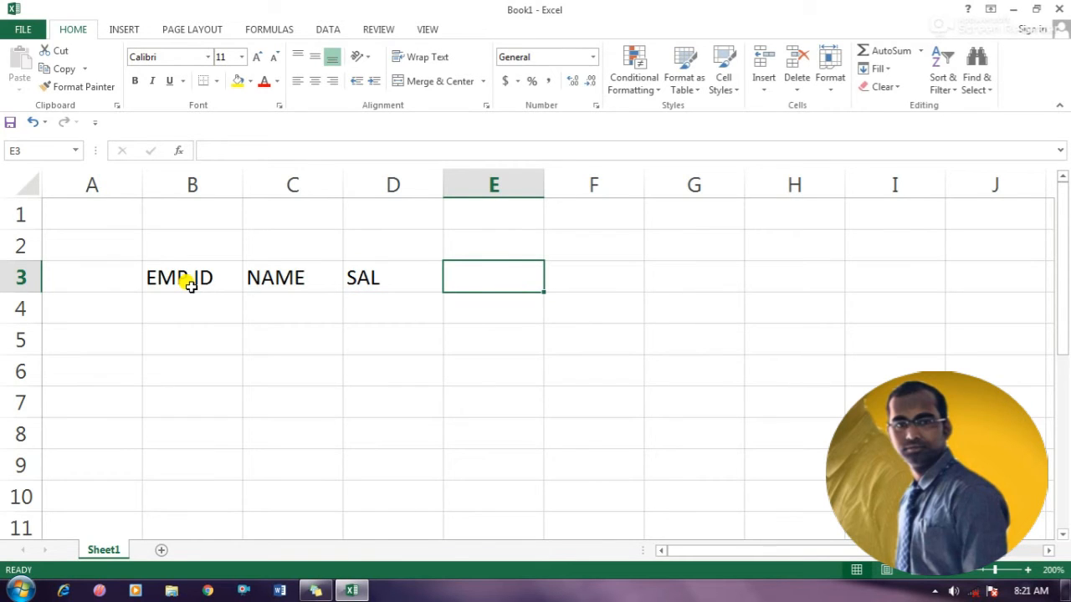
# Step: Add the header "RANK" in uppercase in E3 and select B4, the first cell under EMP ID
pyautogui.write('rank')
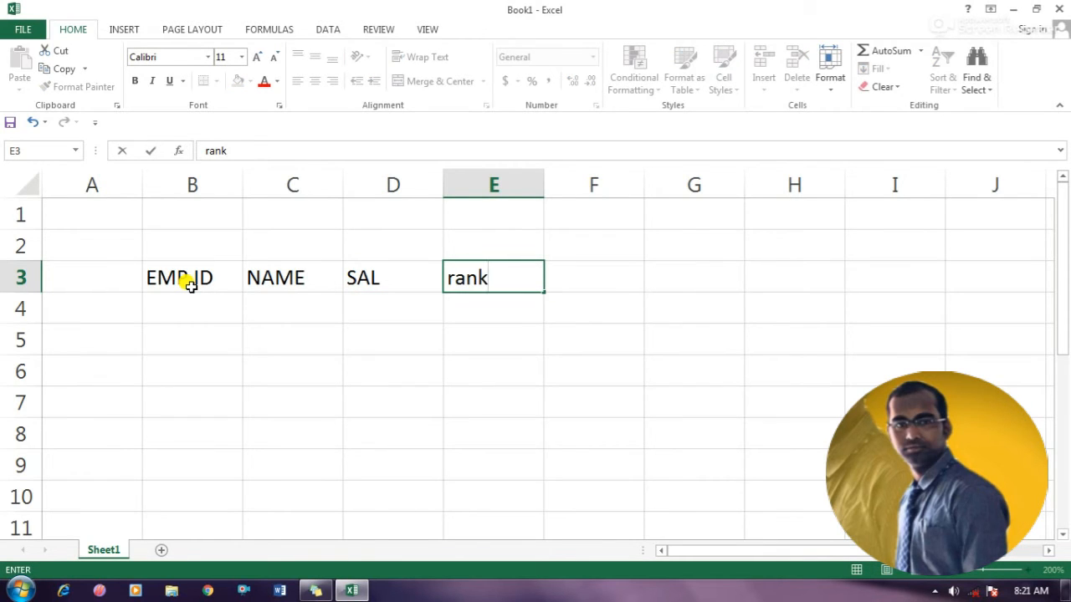
pyautogui.press('BackSpace')
pyautogui.press('BackSpace')
pyautogui.press('BackSpace')
pyautogui.press('BackSpace')
pyautogui.write('RANK')
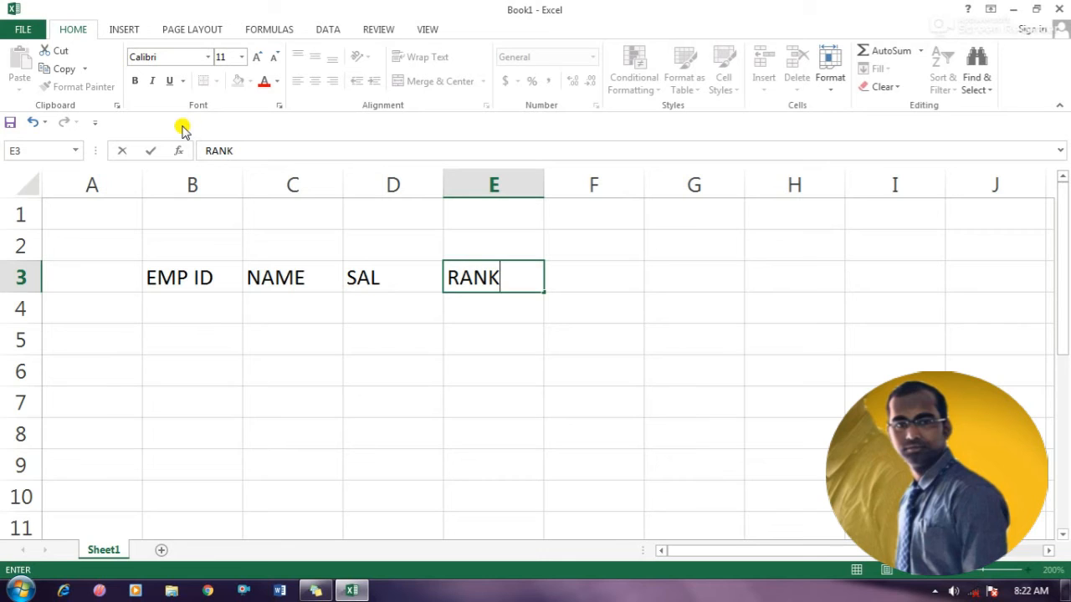
pyautogui.click(365, 343)
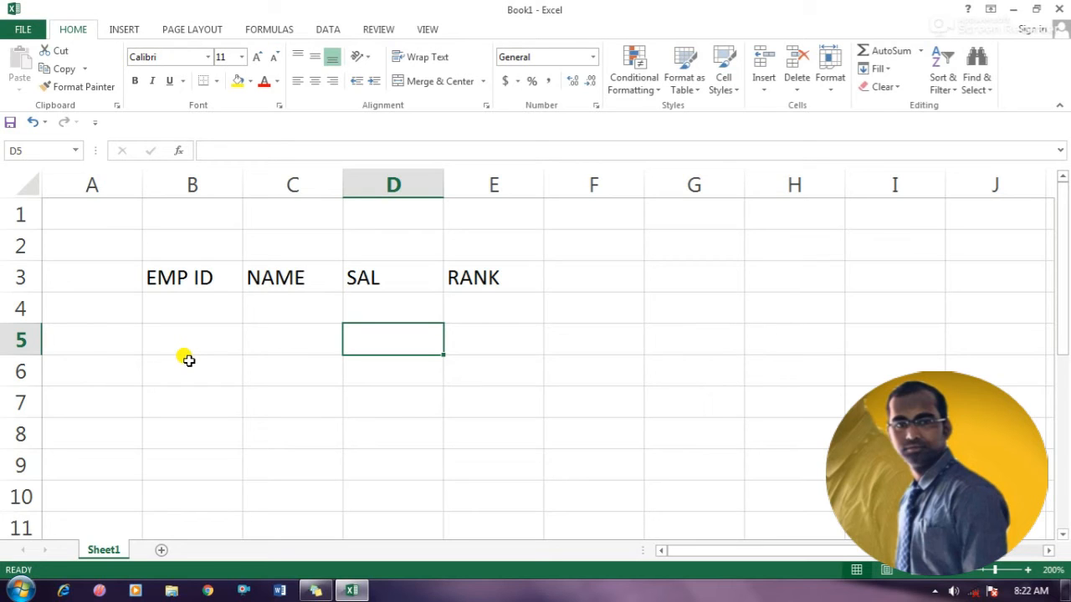
pyautogui.click(187, 309)
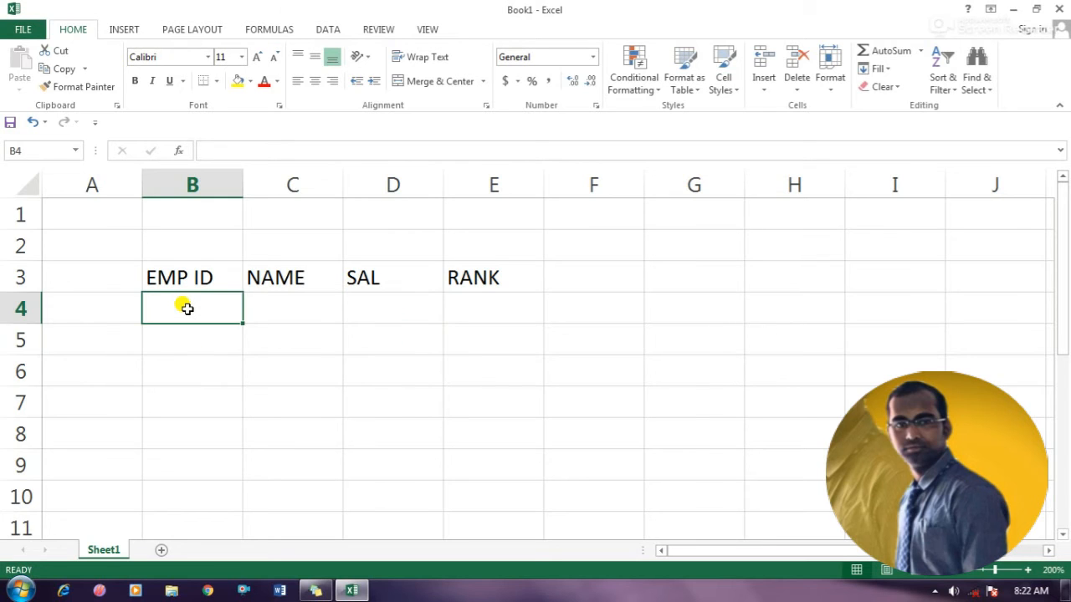
# Step: Fill row 4 with employee ID 1, the first employee's name and a salary of 95000
pyautogui.write('1')
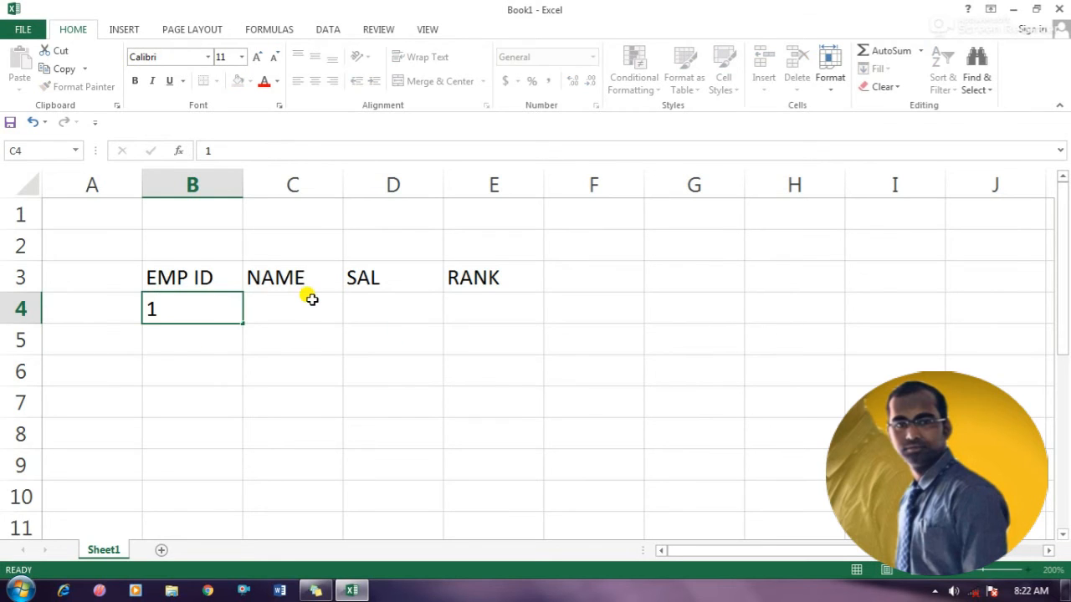
pyautogui.click(311, 299)
pyautogui.write('RIYA')
pyautogui.press('Tab')
pyautogui.write('95000')
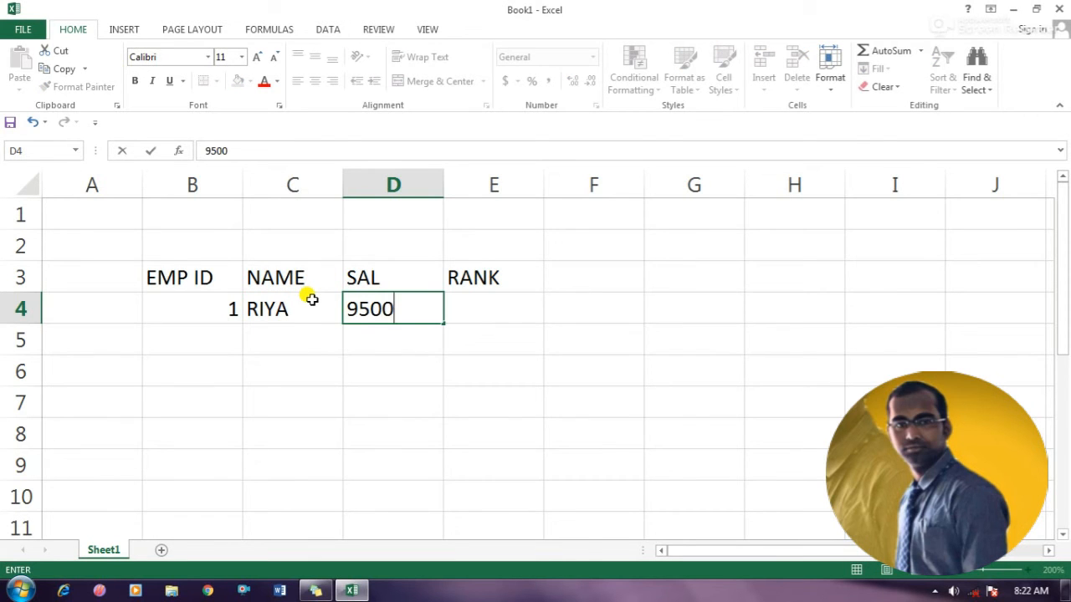
pyautogui.hotkey('ctrl', 'Return')
pyautogui.press('Return')
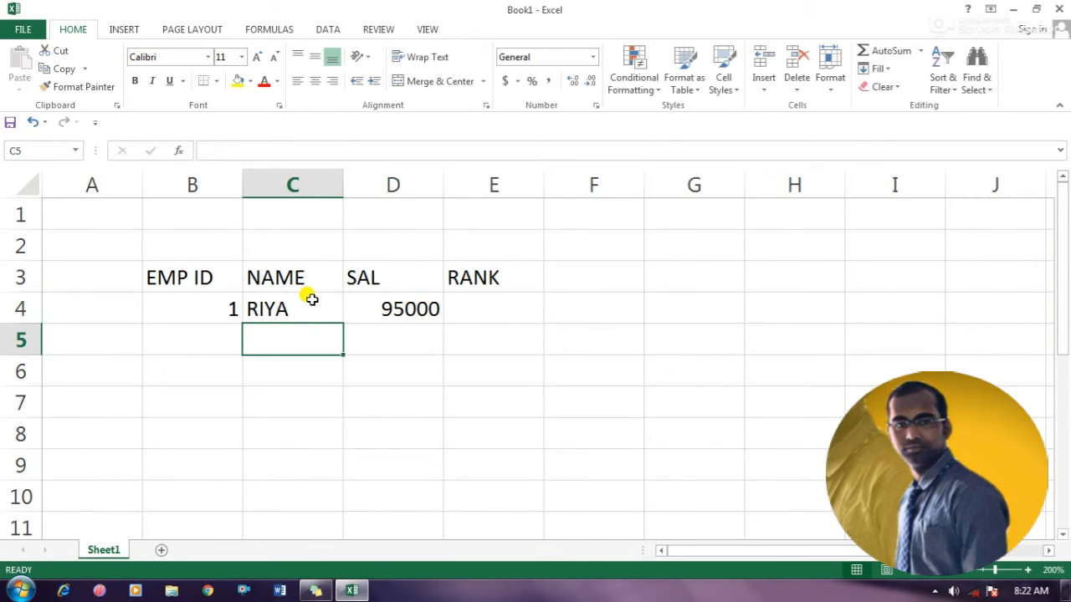
# Step: Fill row 5 with employee ID 2, the second employee's name and a salary of 65000
pyautogui.press('Left')
pyautogui.write('2')
pyautogui.hotkey('ctrl', 'Return')
pyautogui.press('Right')
pyautogui.write('RAJ')
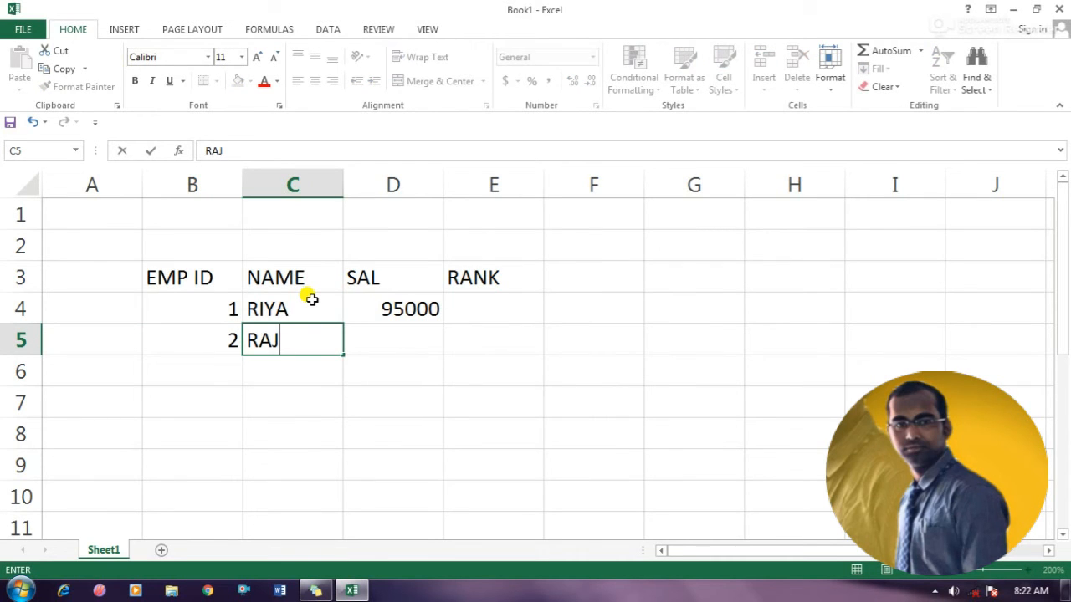
pyautogui.press('Tab')
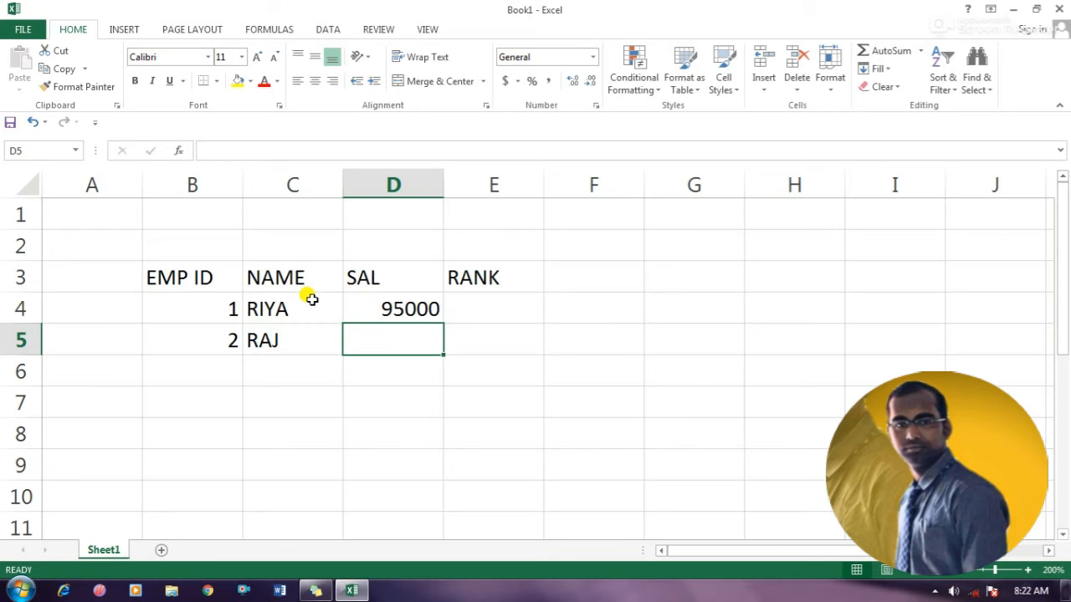
pyautogui.write('65000')
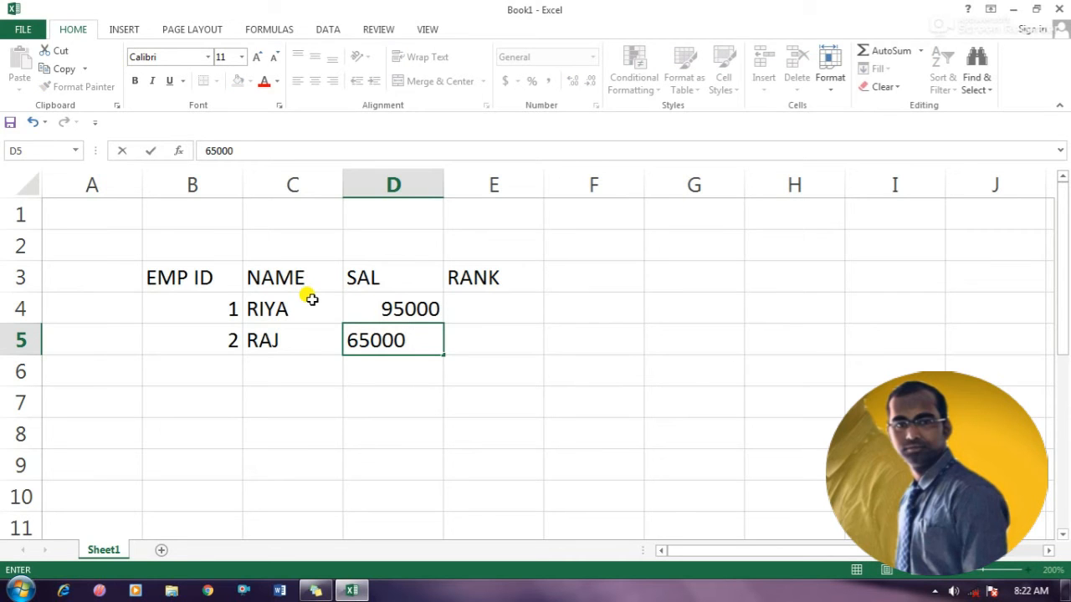
pyautogui.press('Return')
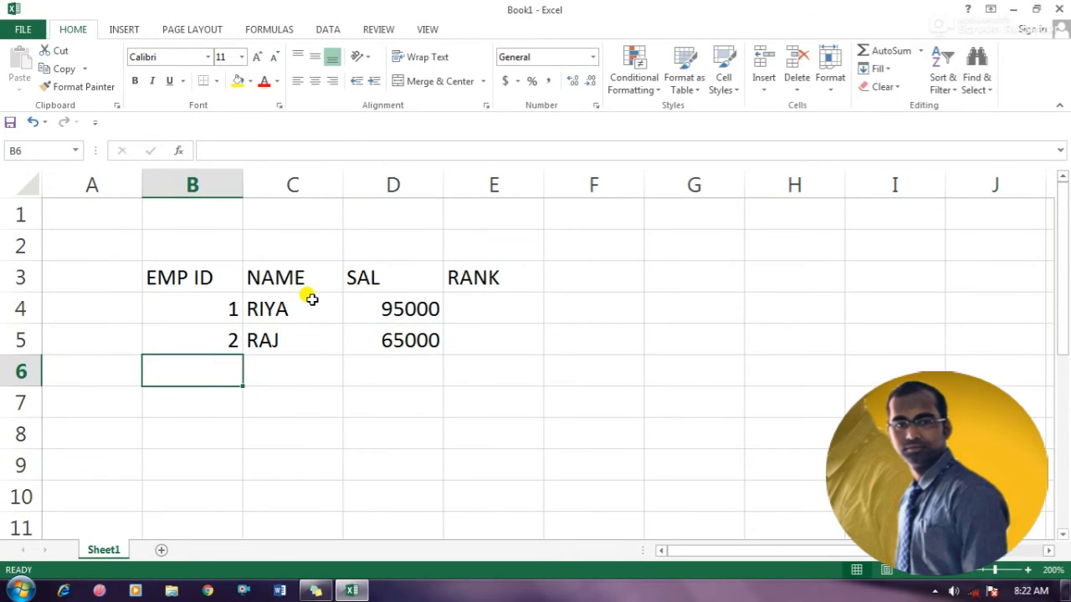
# Step: Fill row 6 with employee ID 3, the third employee's name and a salary of 40000
pyautogui.write('3')
pyautogui.press('Tab')
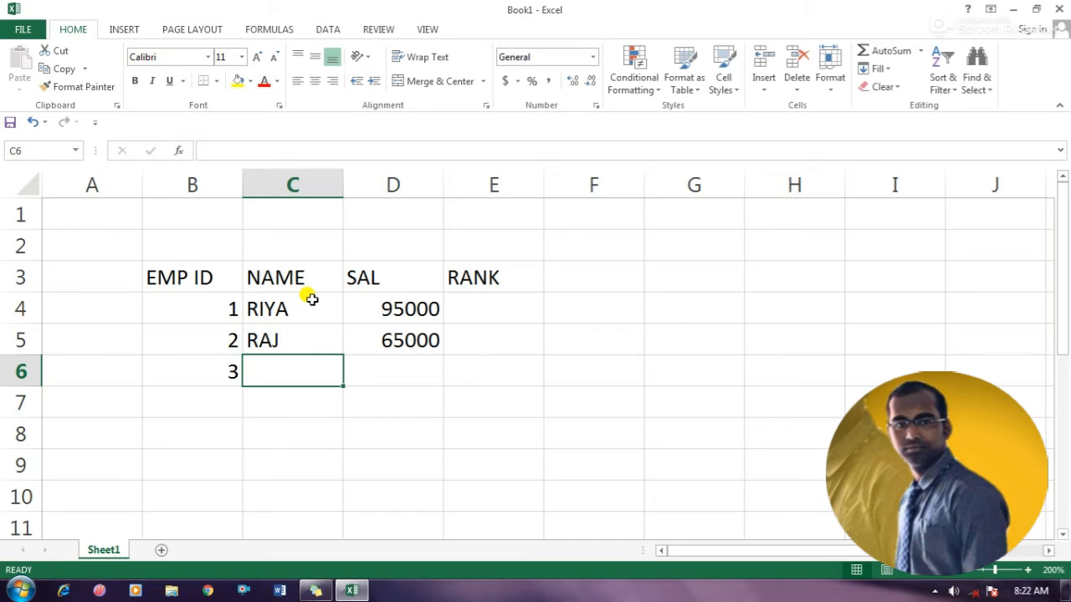
pyautogui.write('RIMA')
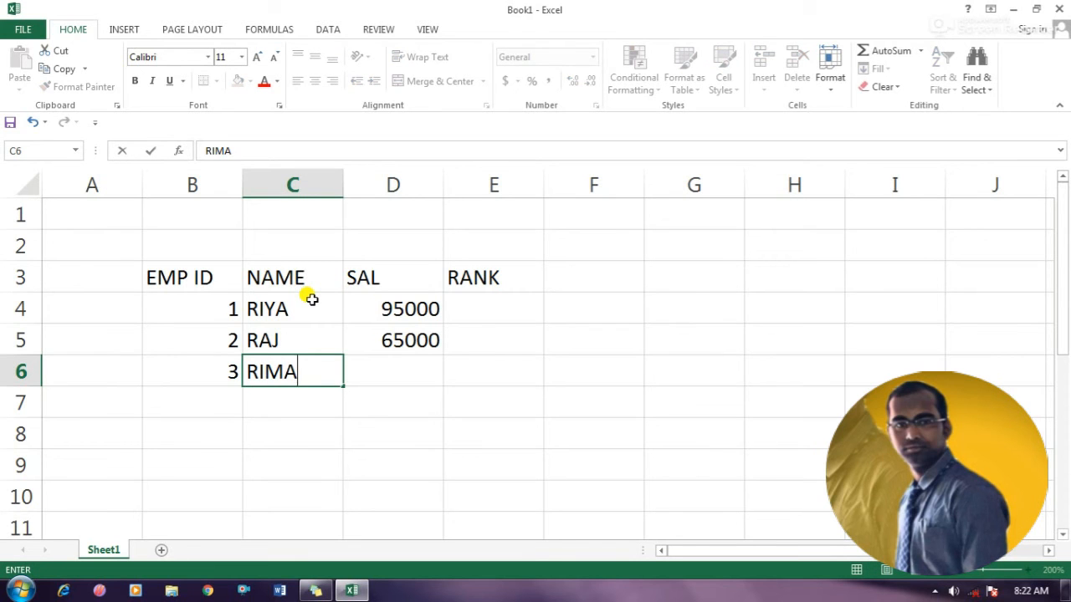
pyautogui.press('Tab')
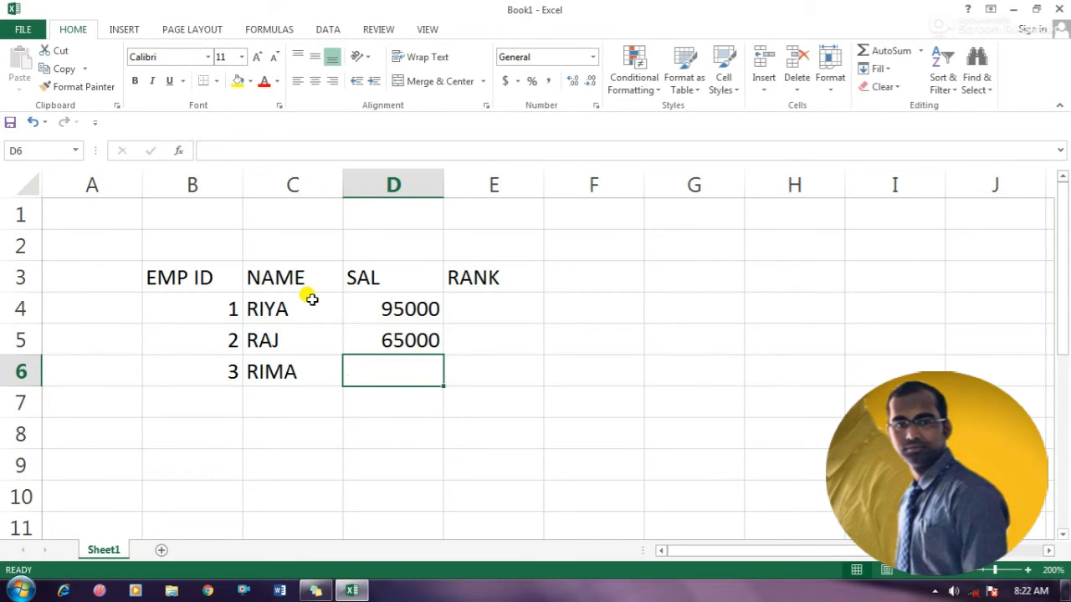
pyautogui.write('40000')
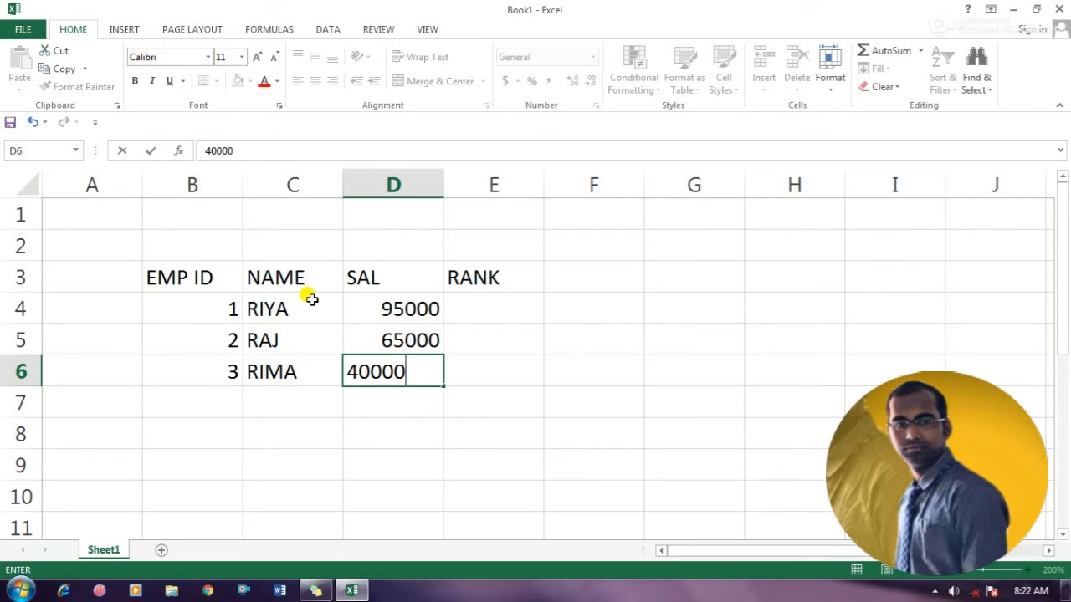
pyautogui.click(371, 473)
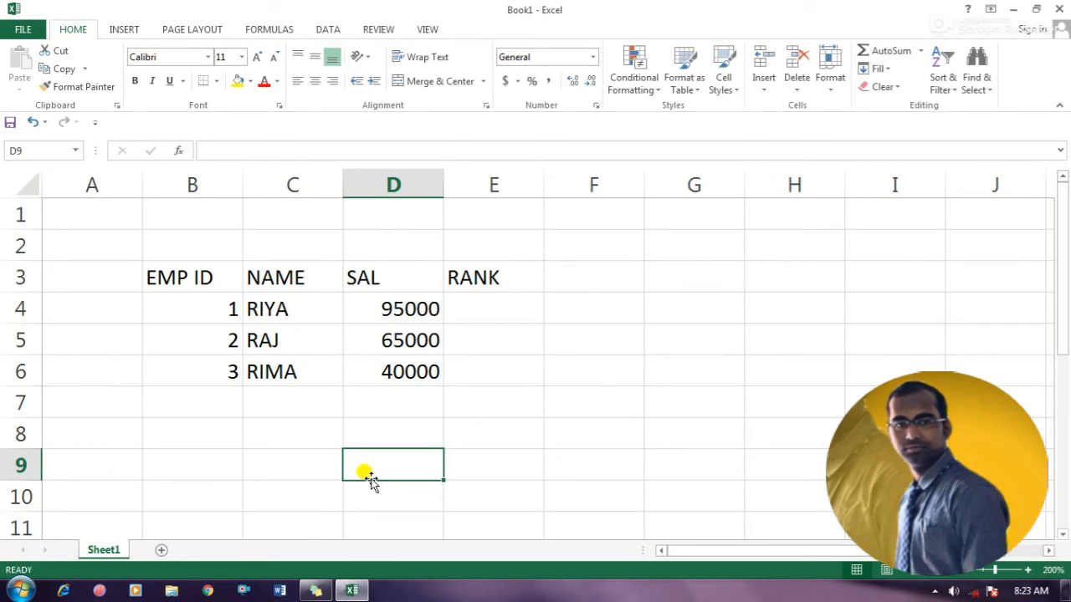
pyautogui.click(732, 132)
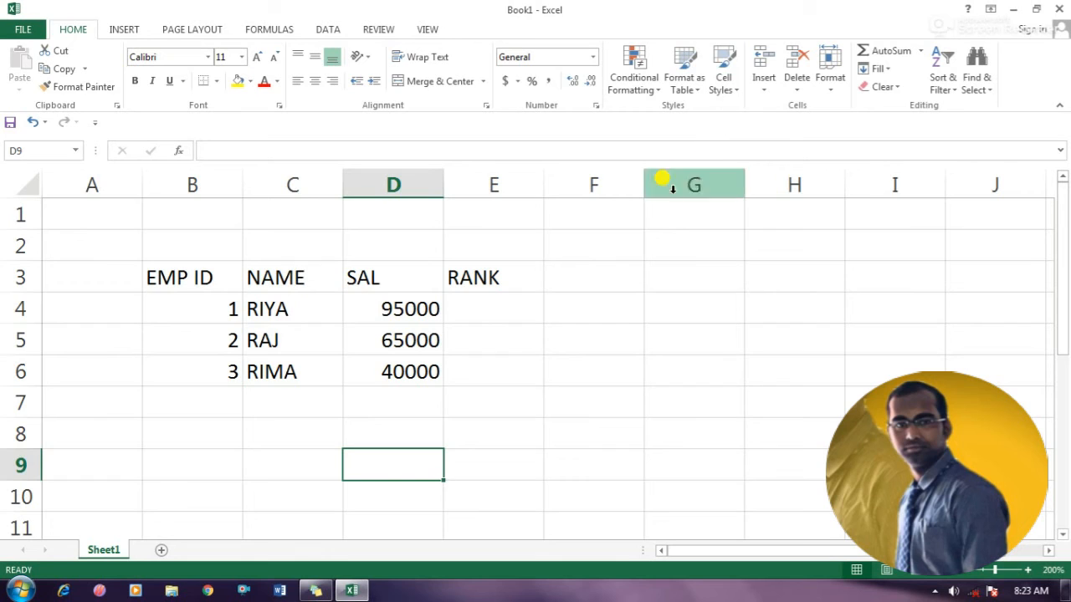
# Step: Begin the rank formula in E4 with a nested IF returning "MANAGER" for D4>90000 and "OFFICER" for D4>50000
pyautogui.click(478, 307)
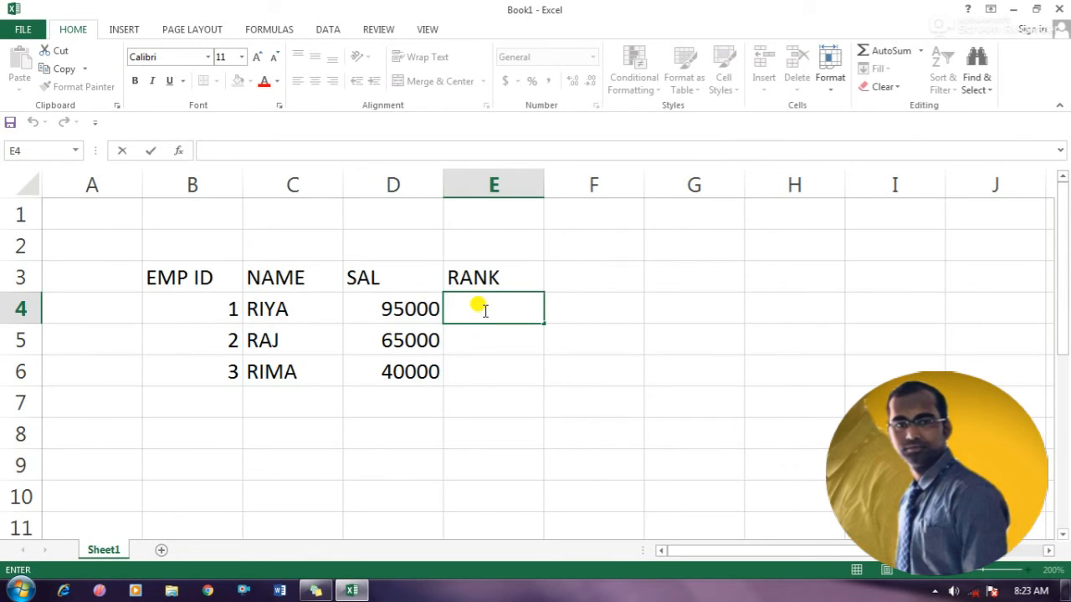
pyautogui.write('=')
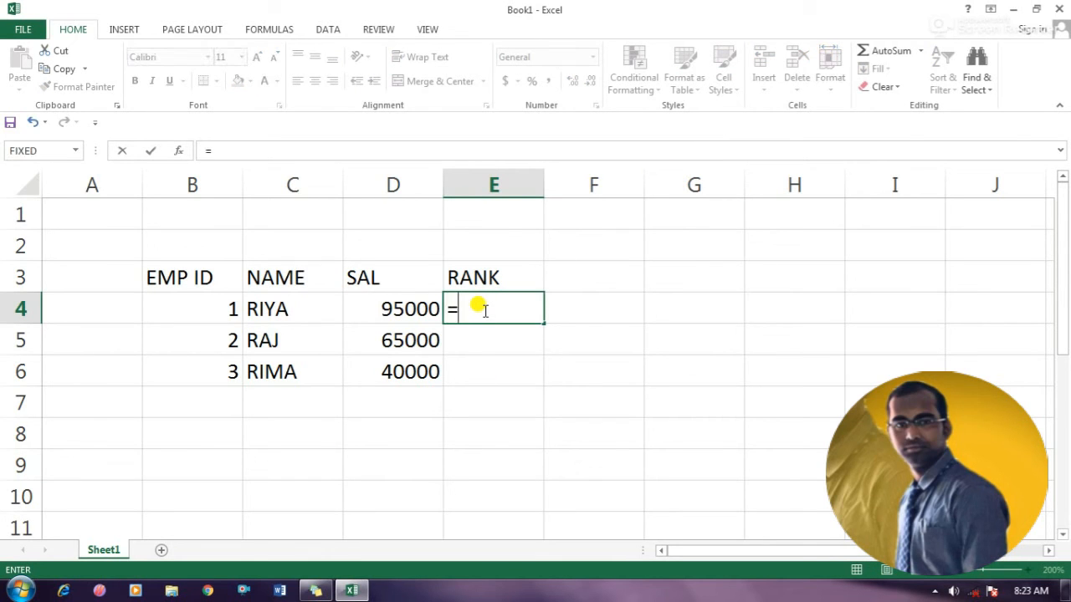
pyautogui.write('IF(')
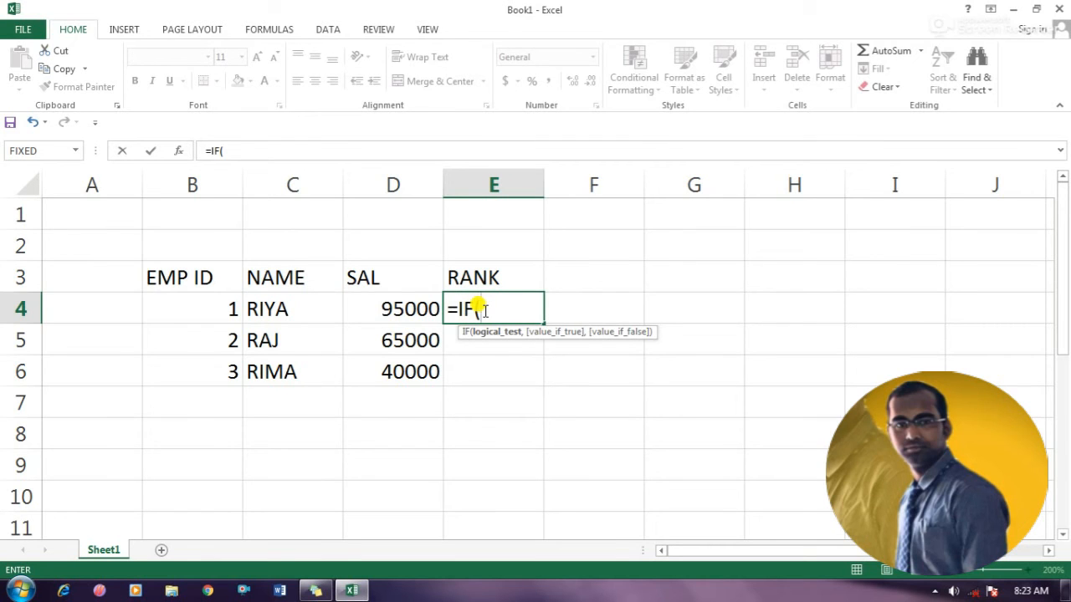
pyautogui.click(389, 307)
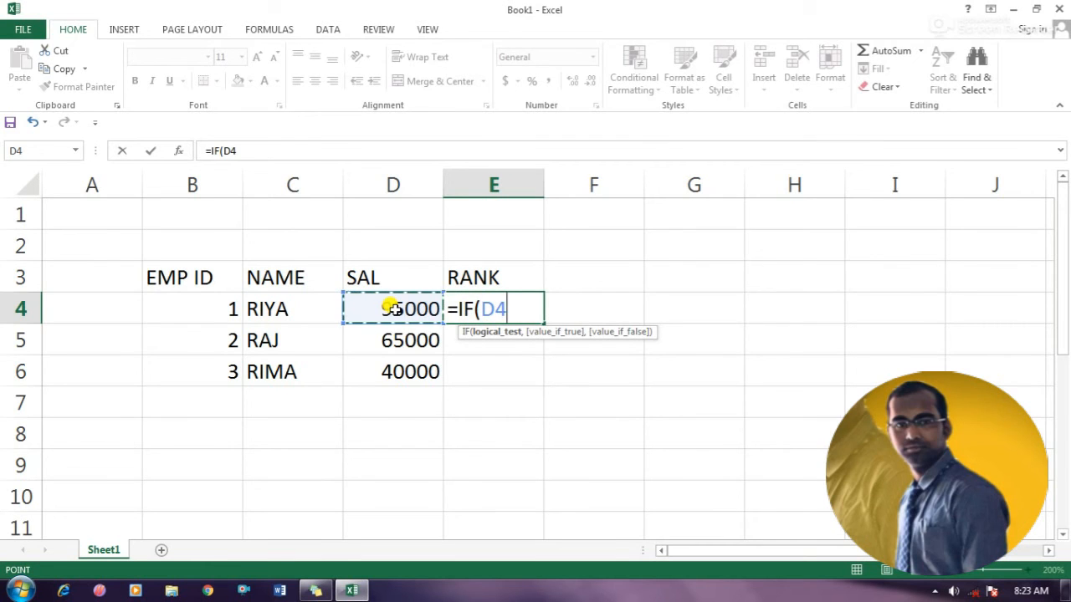
pyautogui.write('>90000')
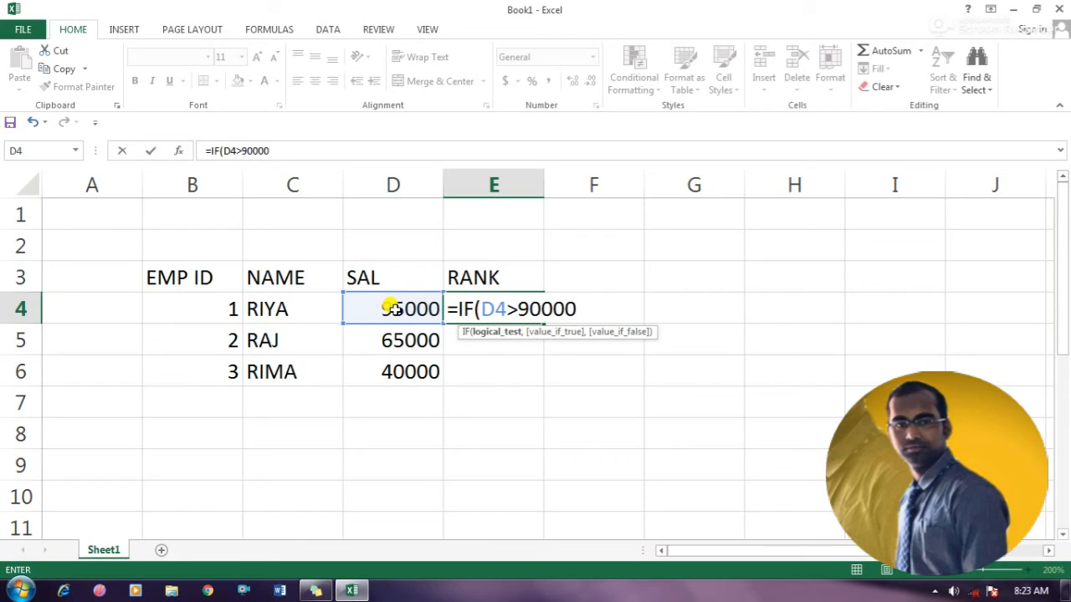
pyautogui.write(',"')
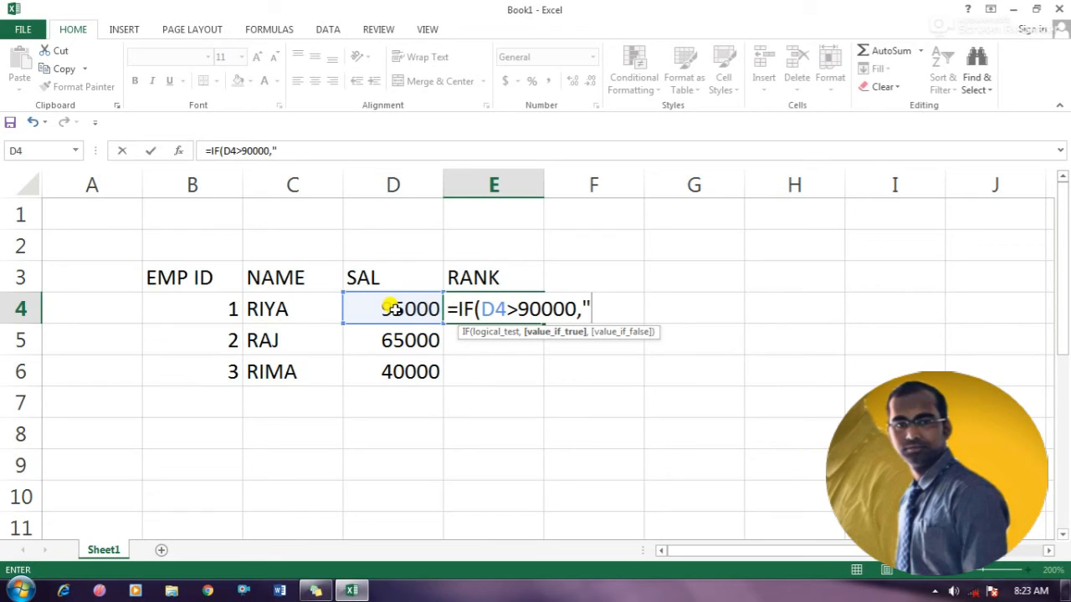
pyautogui.write('mANA')
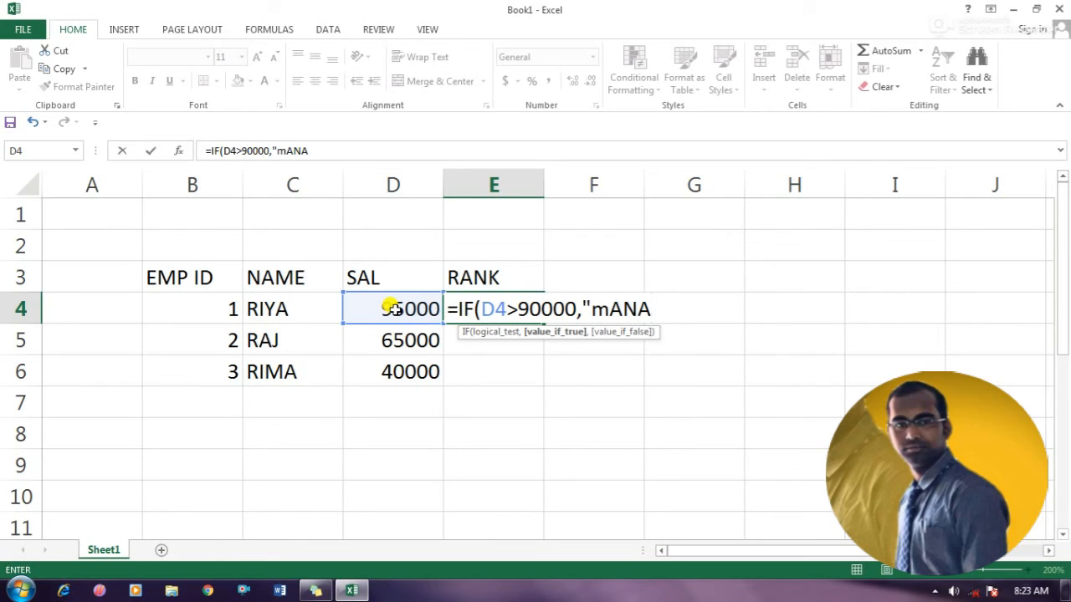
pyautogui.press('BackSpace')
pyautogui.press('BackSpace')
pyautogui.press('BackSpace')
pyautogui.press('BackSpace')
pyautogui.write('MANA')
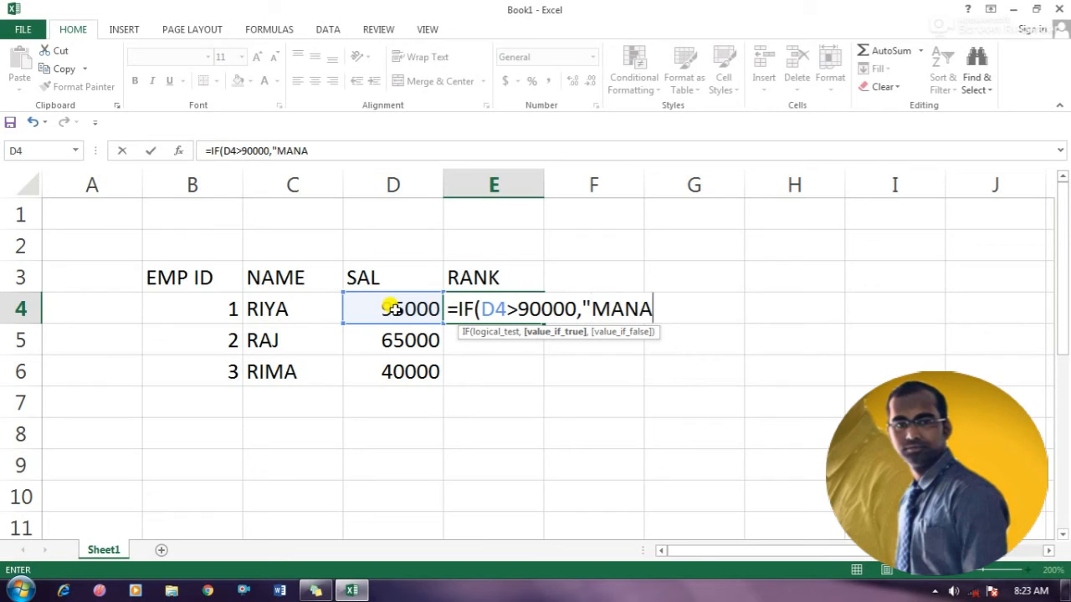
pyautogui.write('GER",IF')
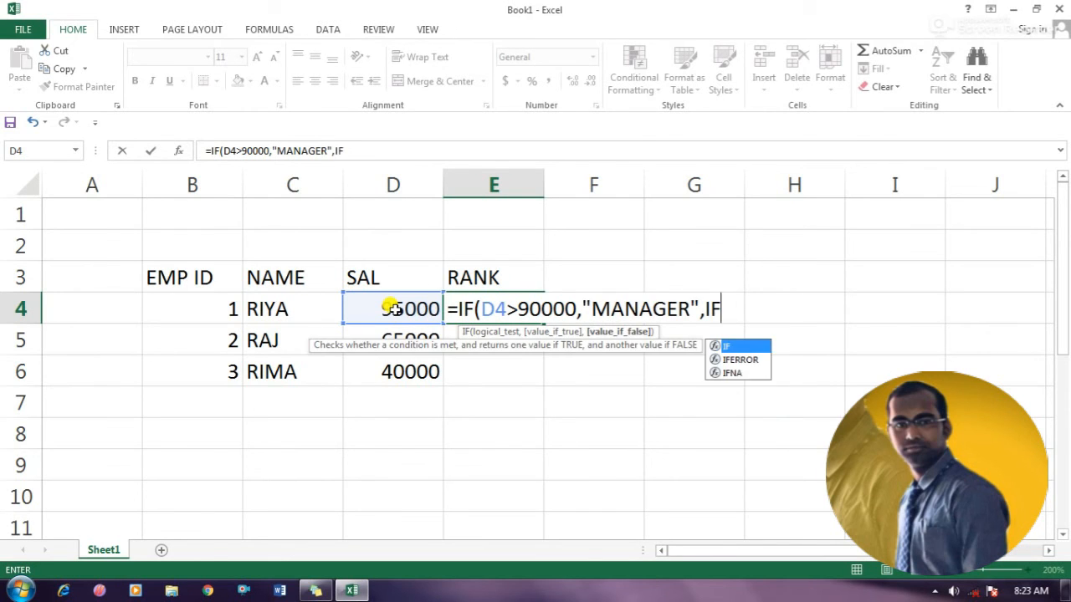
pyautogui.write('(D4>50000')
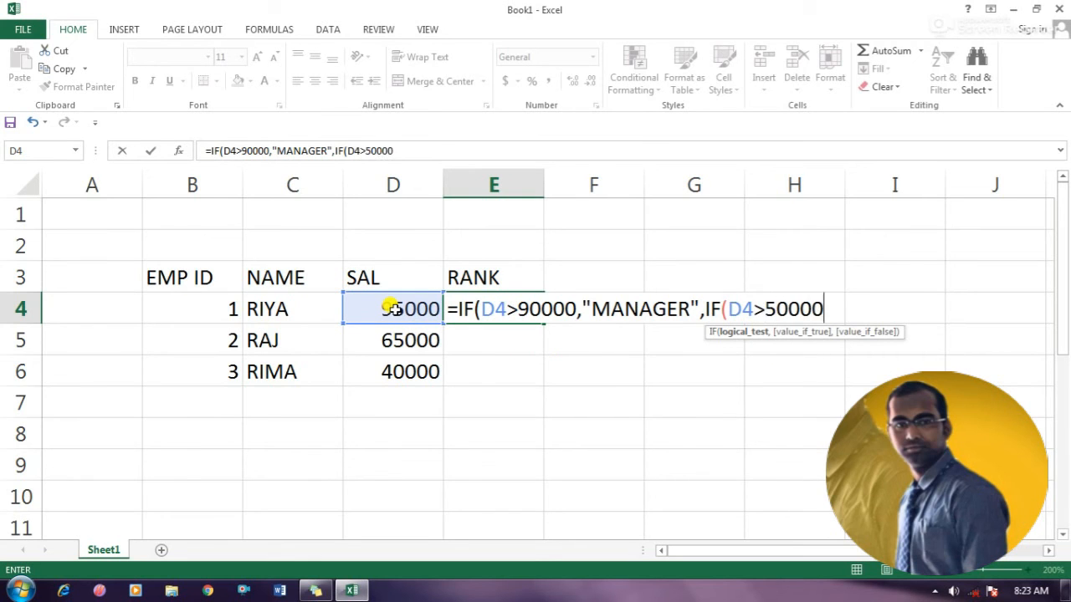
pyautogui.write(',"OFFICER"')
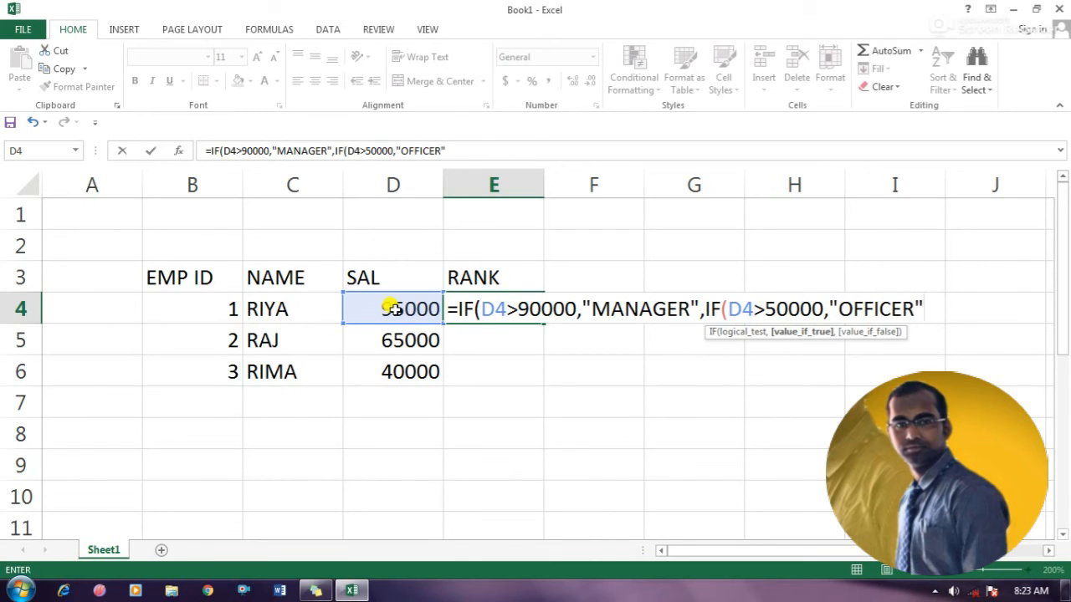
pyautogui.write(',IF')
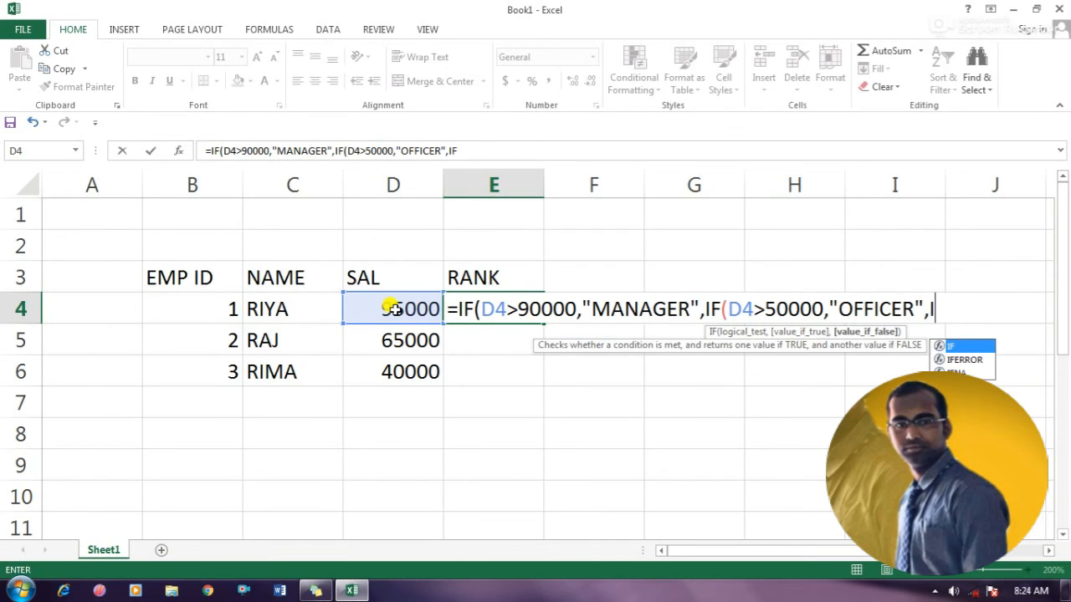
pyautogui.write('(')
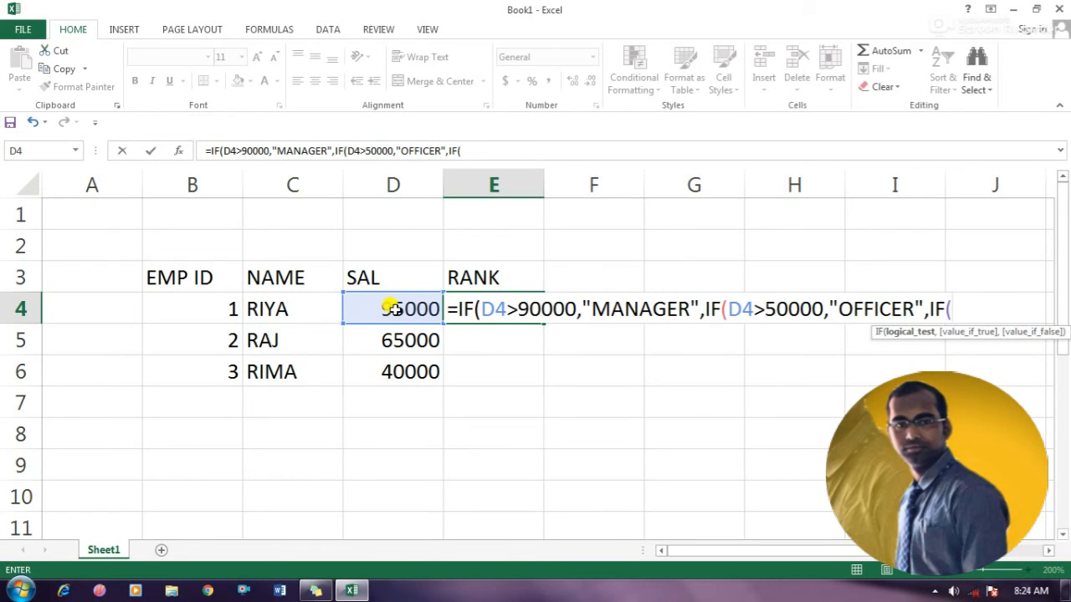
pyautogui.click(393, 308)
pyautogui.write('>')
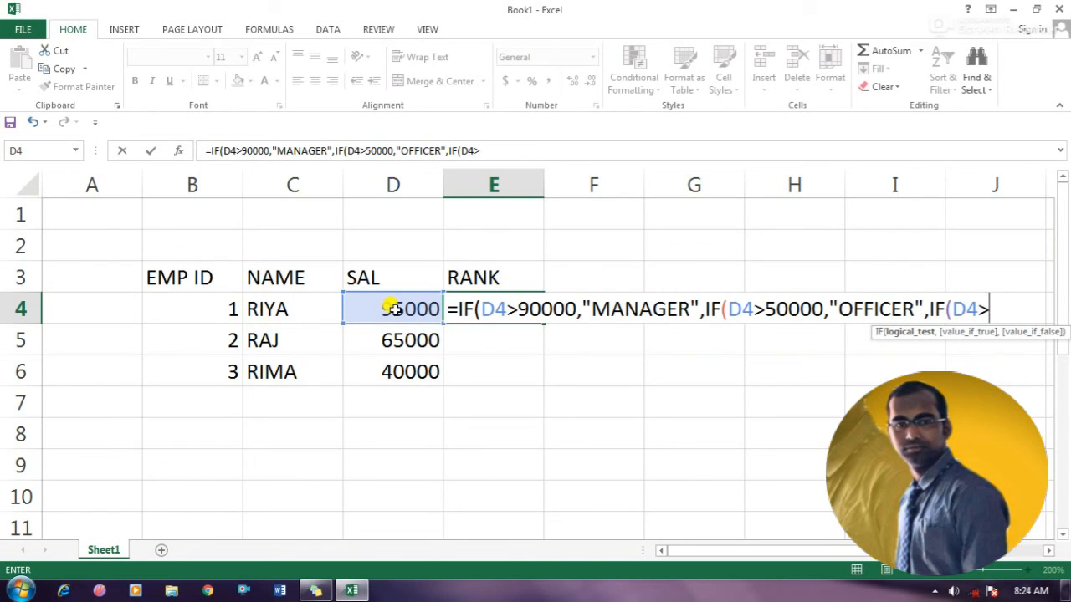
pyautogui.press('BackSpace')
pyautogui.press('BackSpace')
pyautogui.press('BackSpace')
pyautogui.press('BackSpace')
pyautogui.press('BackSpace')
pyautogui.press('BackSpace')
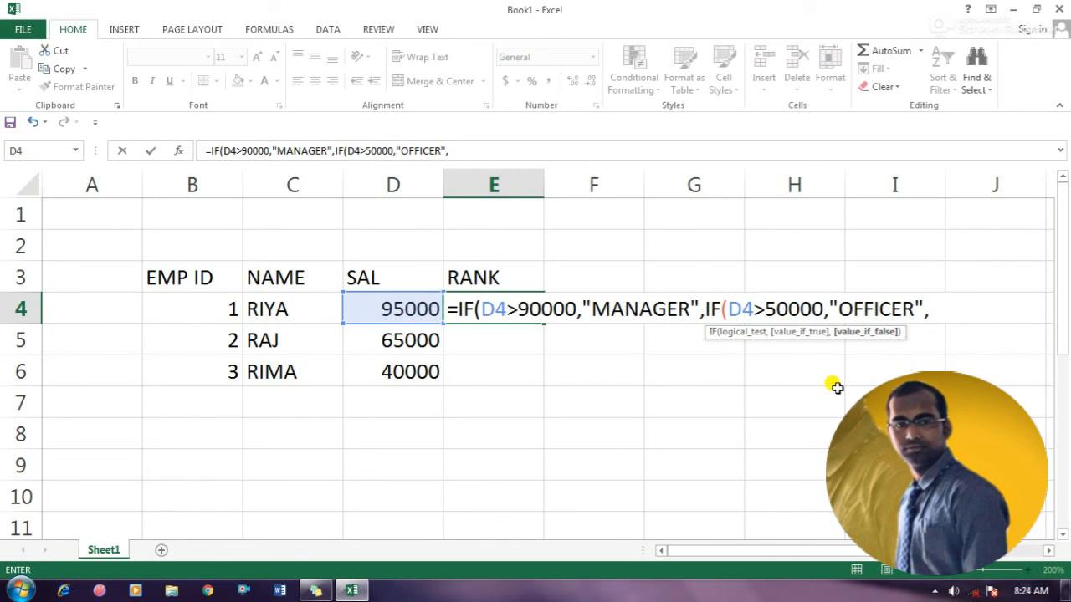
# Step: Complete the E4 rank formula with "CLRK" as the fallback value, close both IFs and enter it
pyautogui.write('"CLRK')
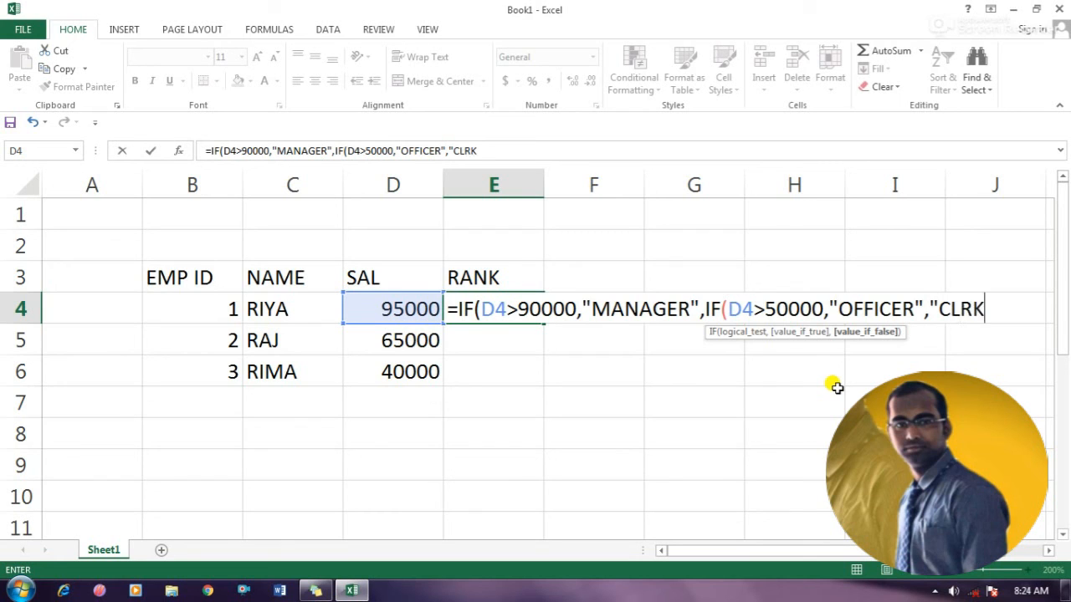
pyautogui.write('")')
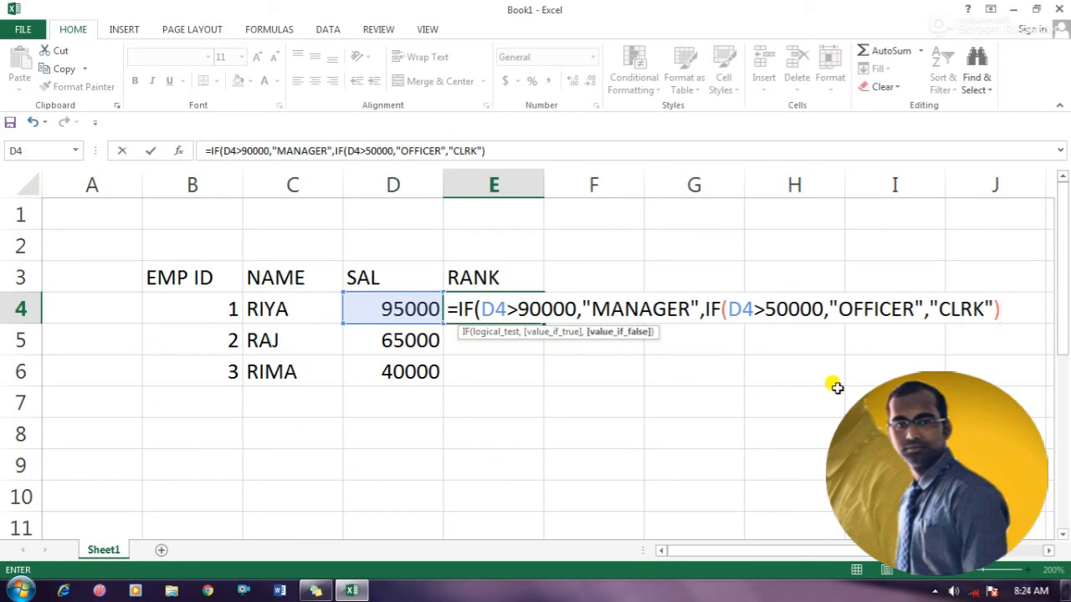
pyautogui.write(')')
pyautogui.press('Return')
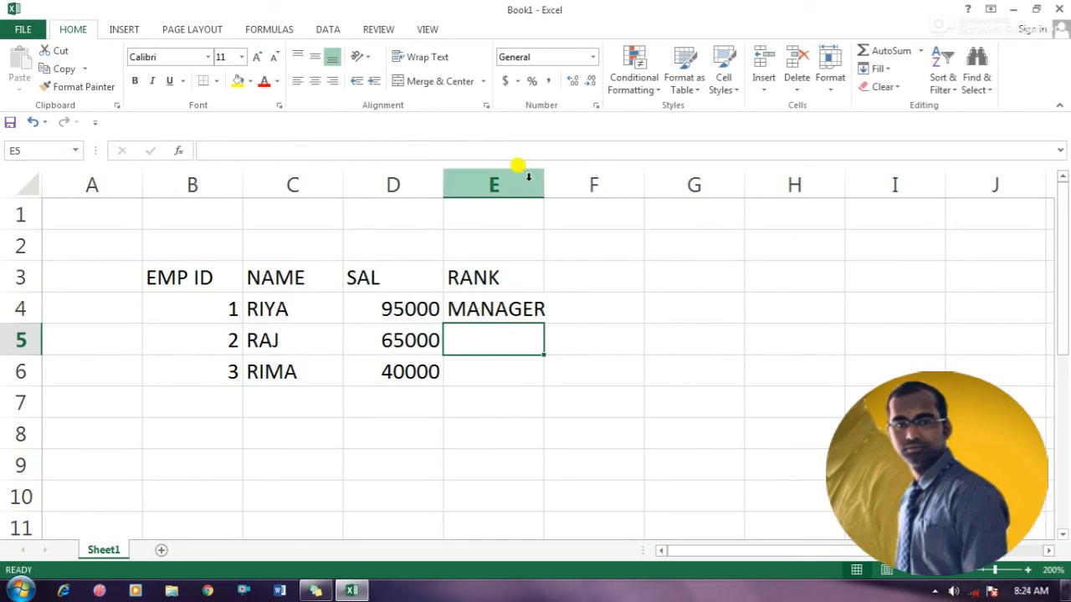
# Step: Widen column E to fit the rank text and fill the E4 formula down to E6
pyautogui.moveTo(542, 176); pyautogui.dragTo(574, 180)
pyautogui.click(523, 311)
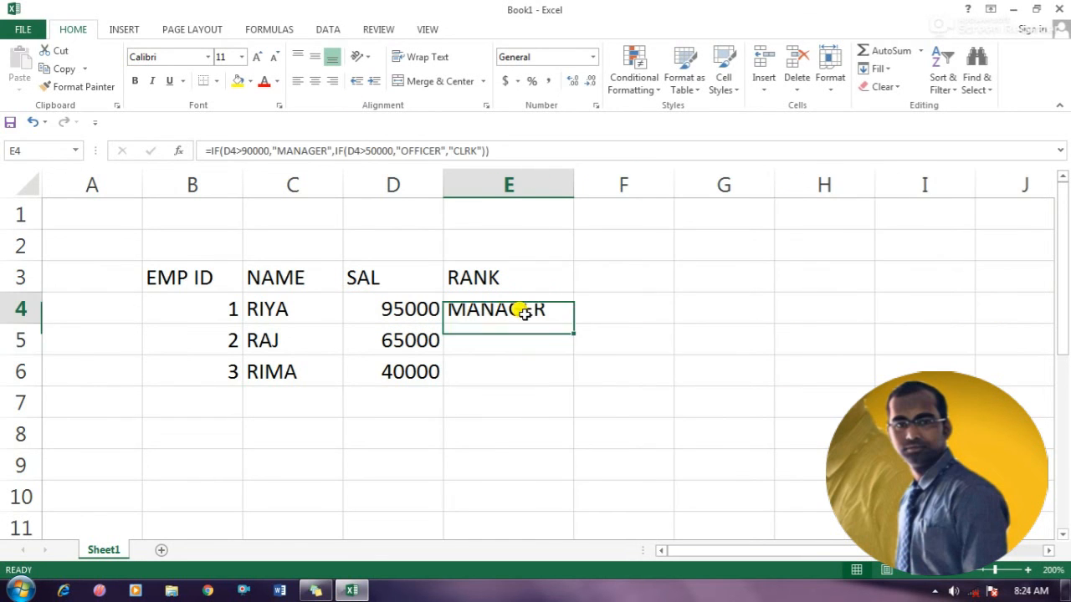
pyautogui.moveTo(574, 331); pyautogui.dragTo(566, 383)
pyautogui.click(657, 368)
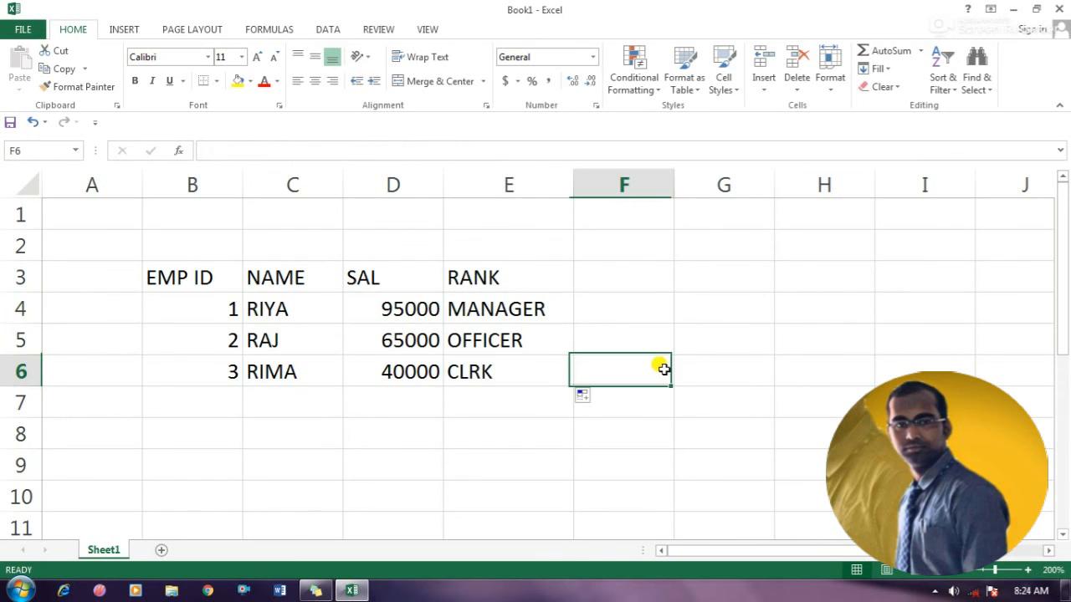
# Step: Examine the rank formulas in E5 and E6 and review the employee table in B3:E6
pyautogui.click(416, 347)
pyautogui.click(500, 343)
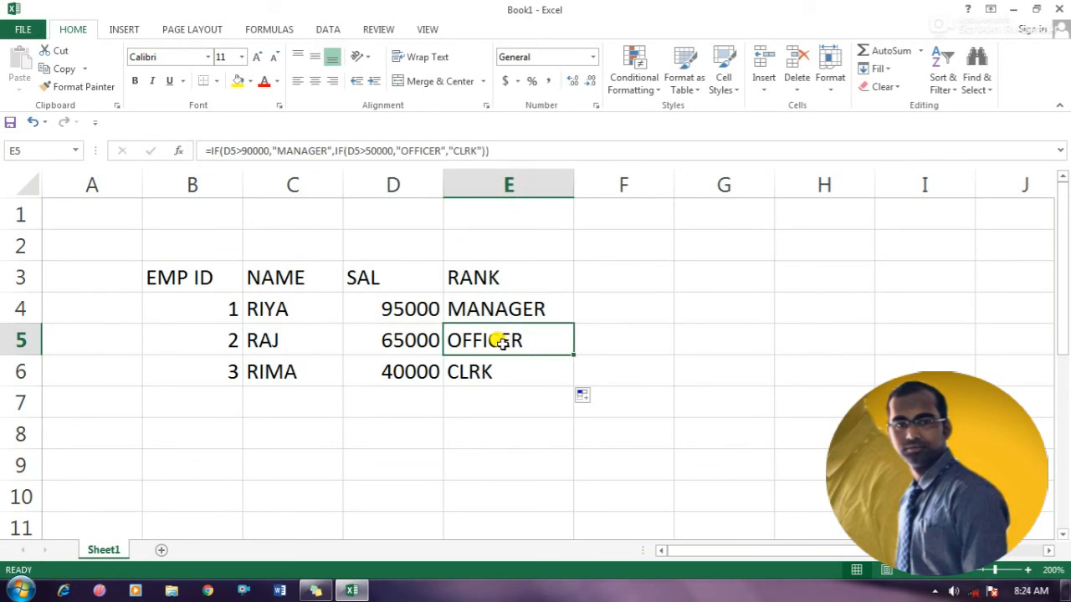
pyautogui.click(483, 376)
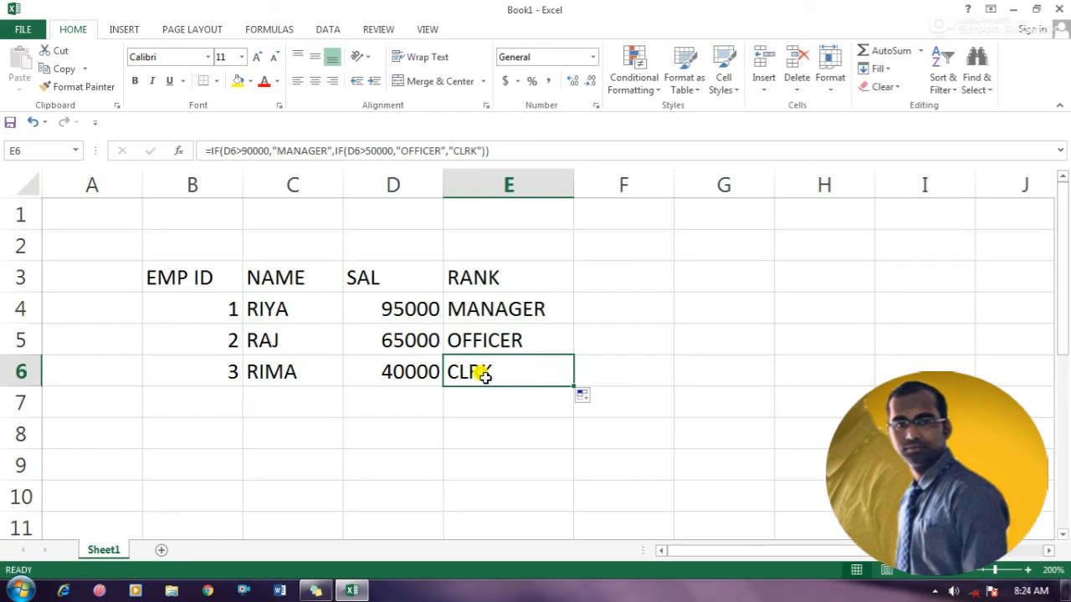
pyautogui.click(369, 443)
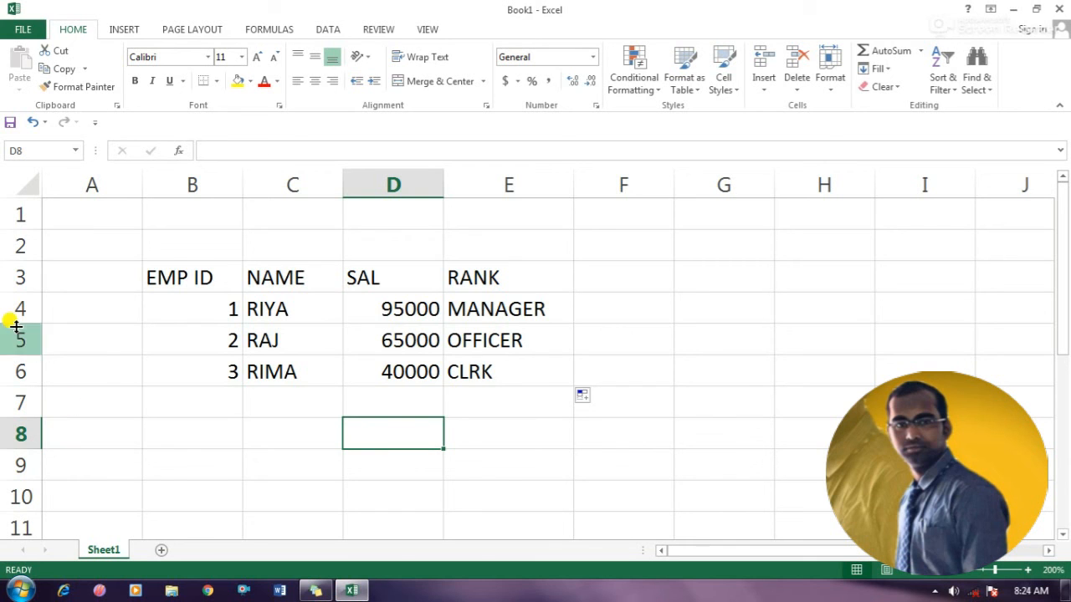
pyautogui.moveTo(161, 269); pyautogui.dragTo(506, 371)
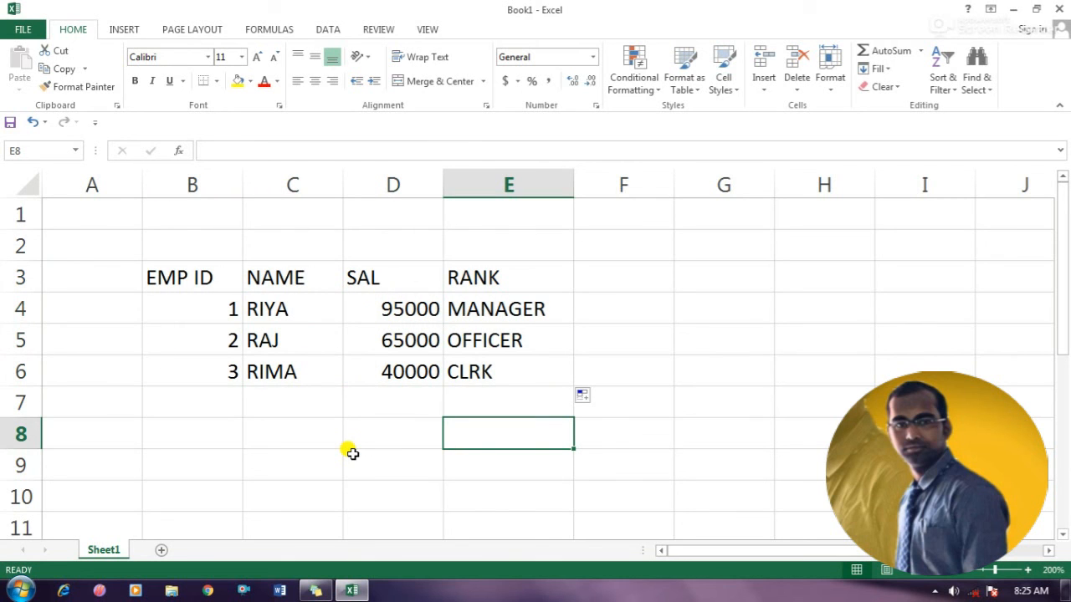
pyautogui.click(280, 418)
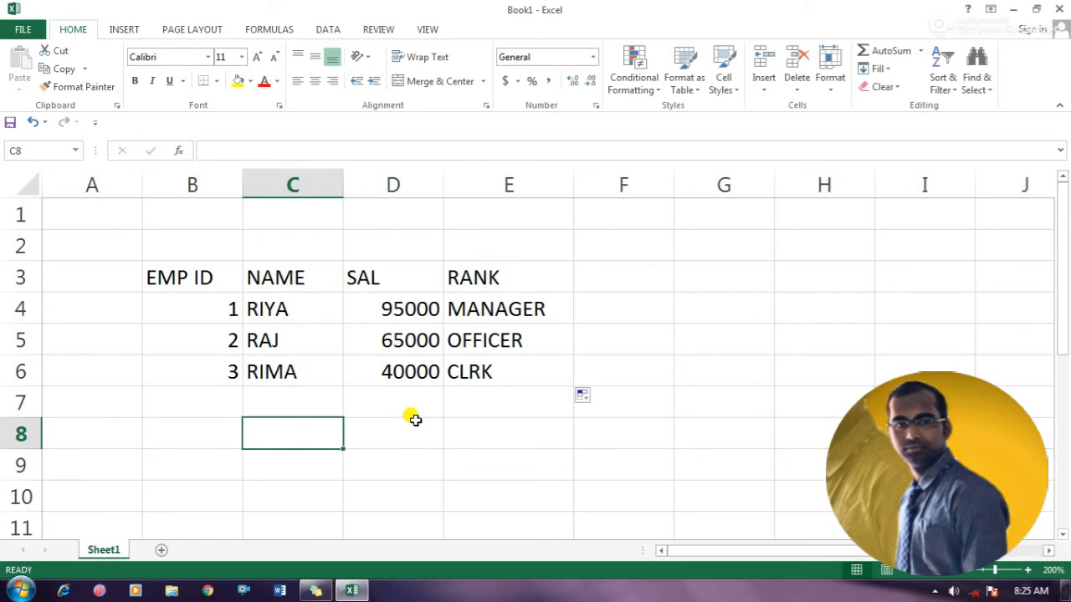